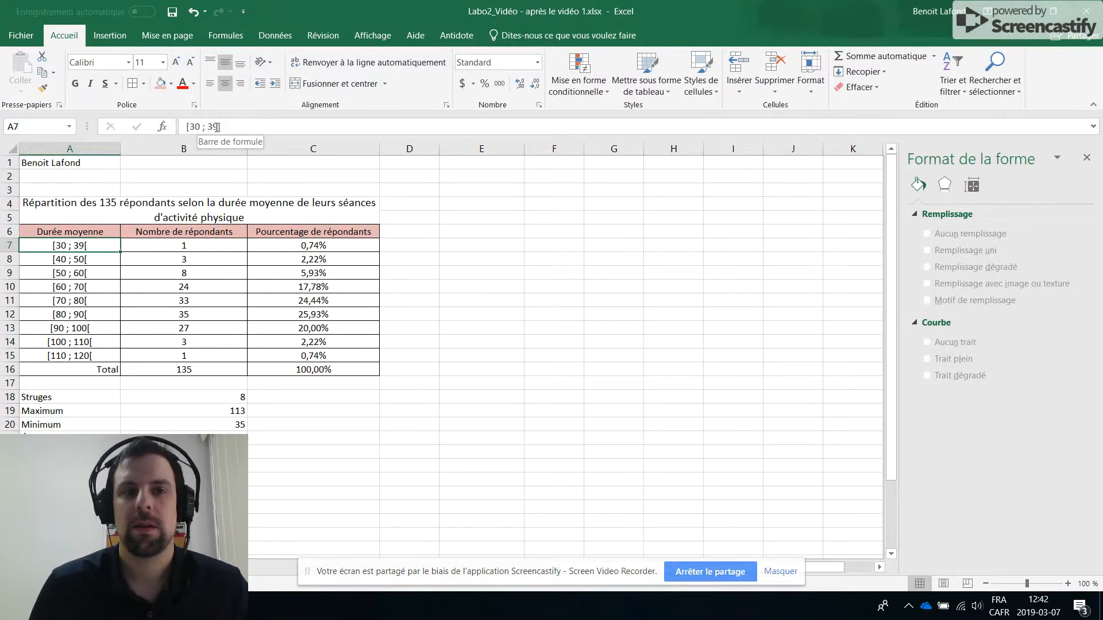
- Change the upper limit of the first class in cell A7 to 40, making it [30 ; 40[
{"action": "left_click", "coordinate": [217, 127]}
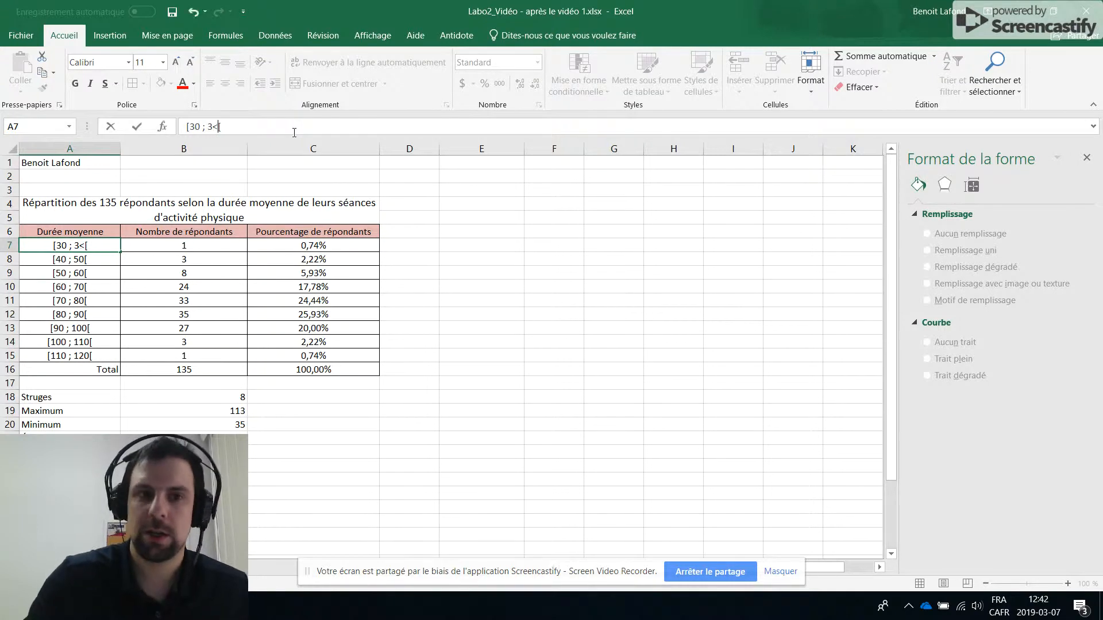
{"action": "key", "text": "BackSpace"}
{"action": "key", "text": "BackSpace"}
{"action": "type", "text": "40"}
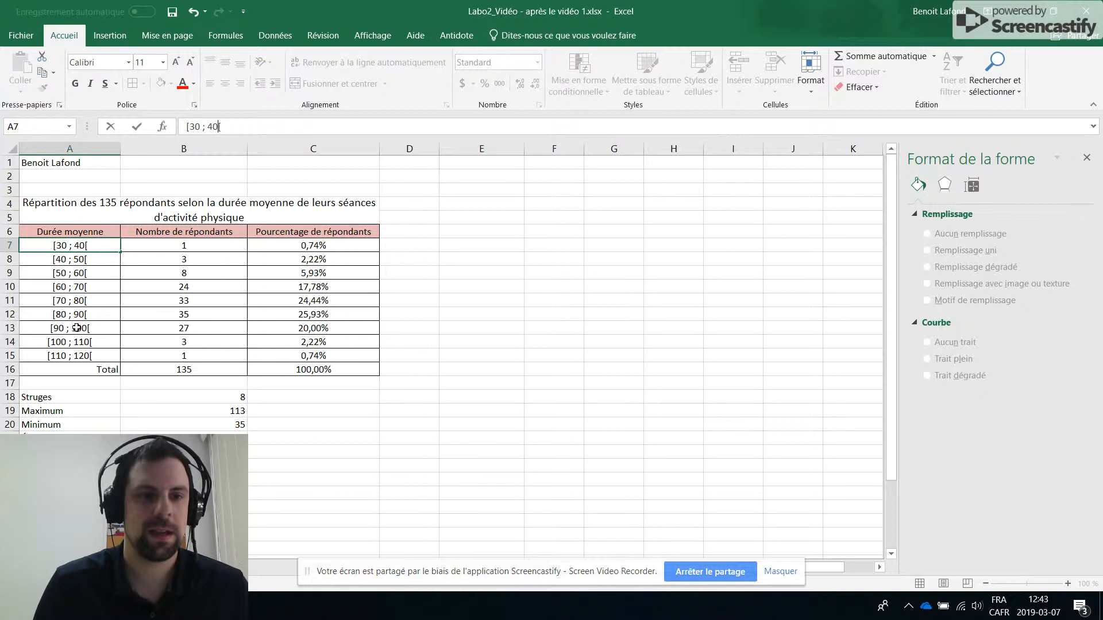
- Copy the class intervals in A7:A15 and paste them starting at cell A26
{"action": "left_click_drag", "start_coordinate": [71, 356], "coordinate": [82, 246]}
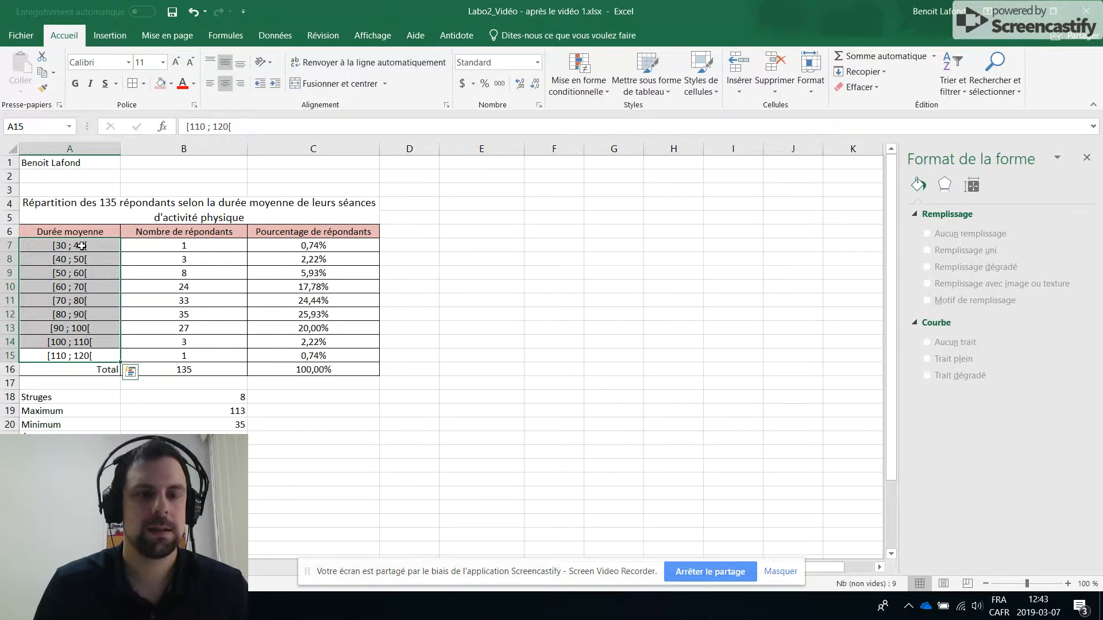
{"action": "left_click", "coordinate": [42, 72]}
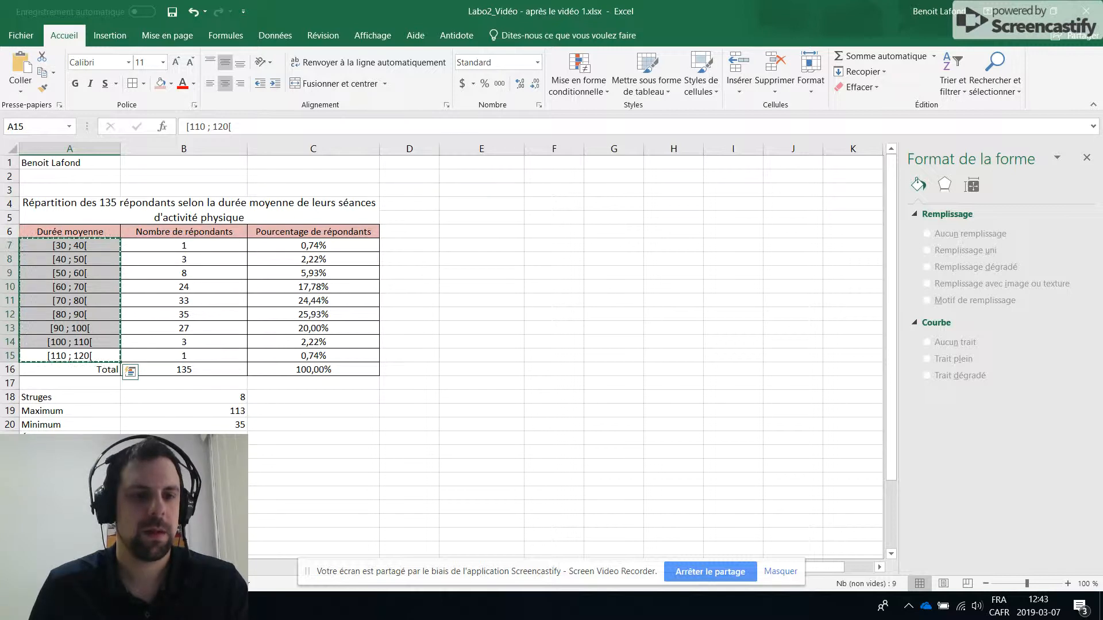
{"action": "left_click", "coordinate": [67, 507]}
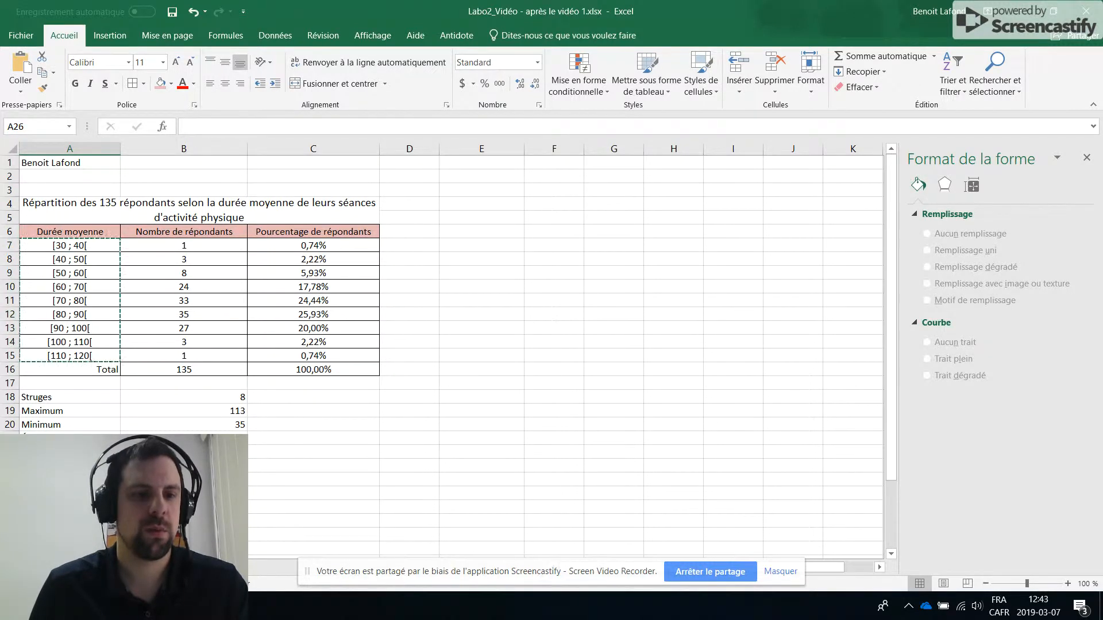
{"action": "left_click", "coordinate": [20, 66]}
- Copy the respondent percentages in C7:C15 and paste them starting at cell B26, beside the copied classes
{"action": "scroll", "coordinate": [100, 254], "scroll_direction": "down", "scroll_amount": 1}
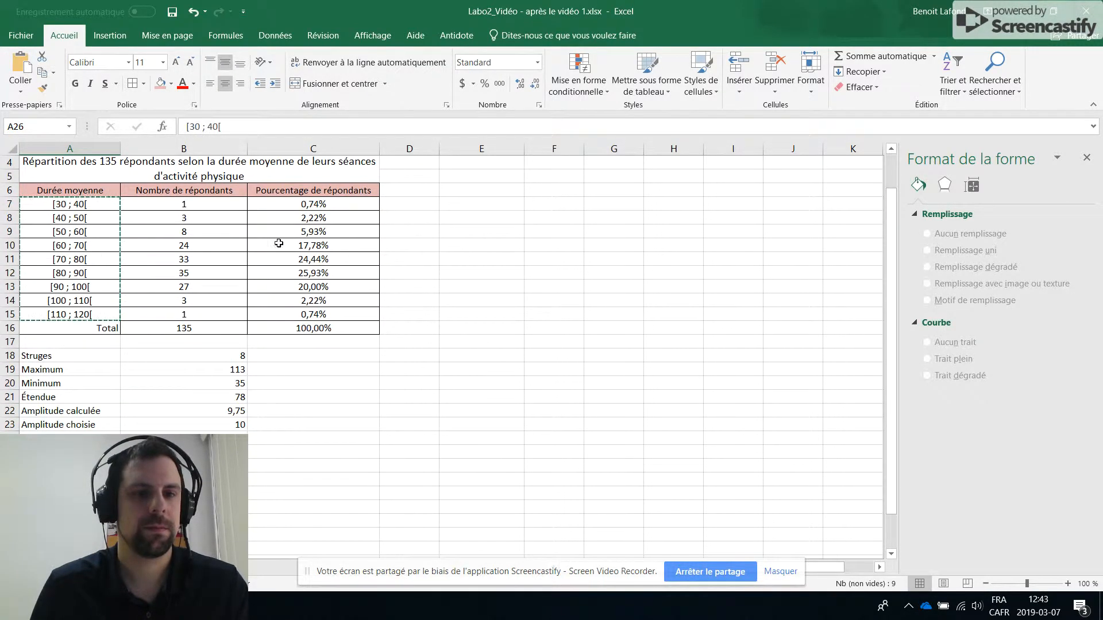
{"action": "left_click_drag", "start_coordinate": [291, 205], "coordinate": [293, 312]}
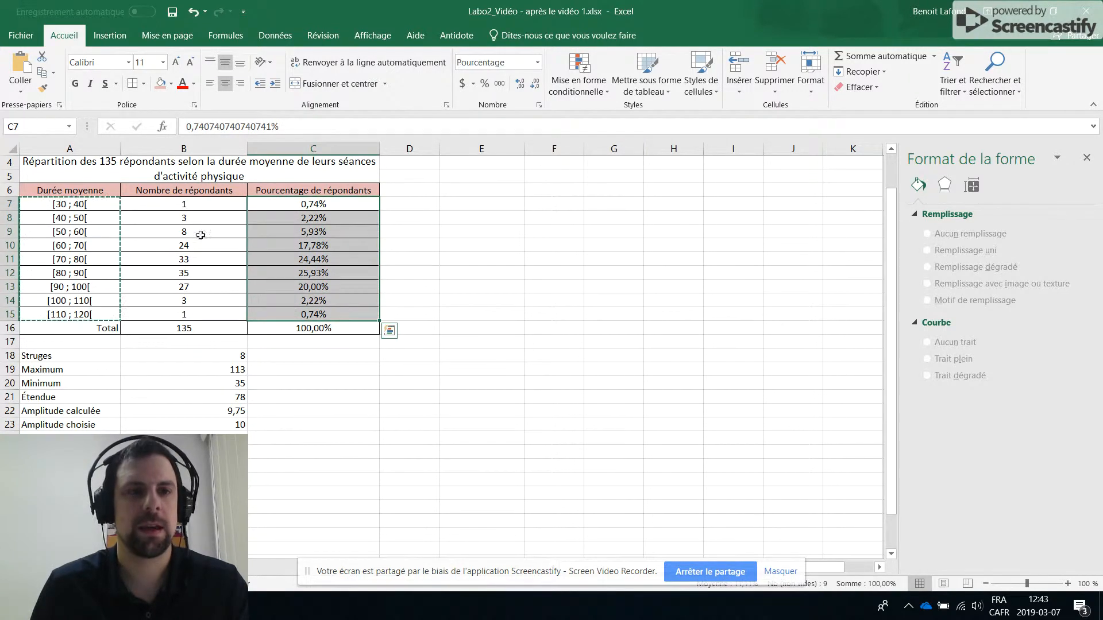
{"action": "left_click", "coordinate": [42, 72]}
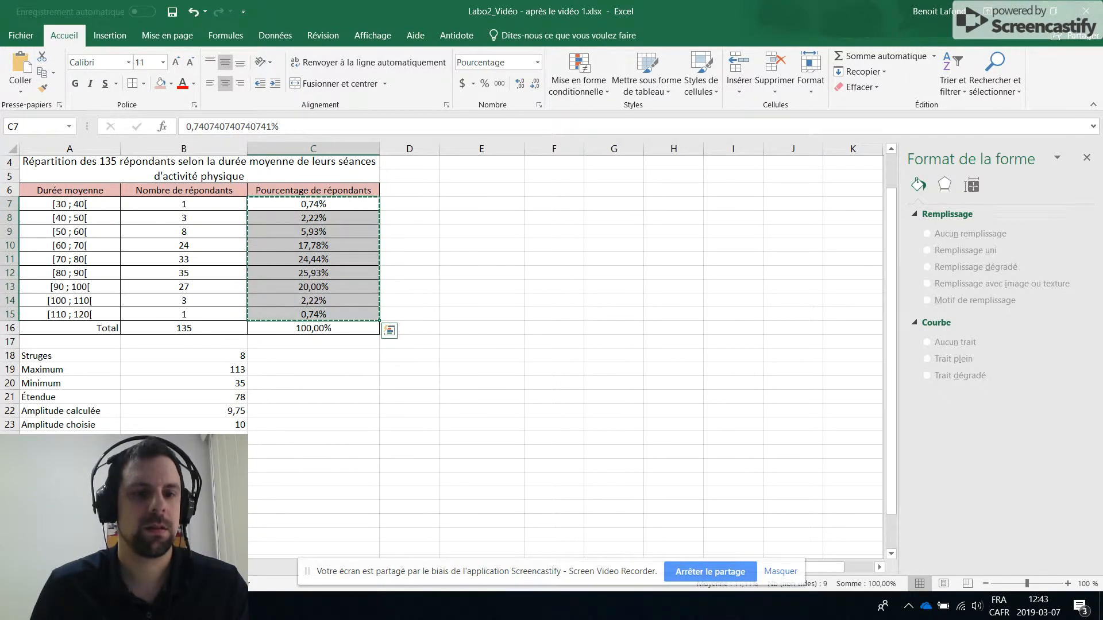
{"action": "left_click", "coordinate": [184, 466]}
{"action": "left_click", "coordinate": [29, 71]}
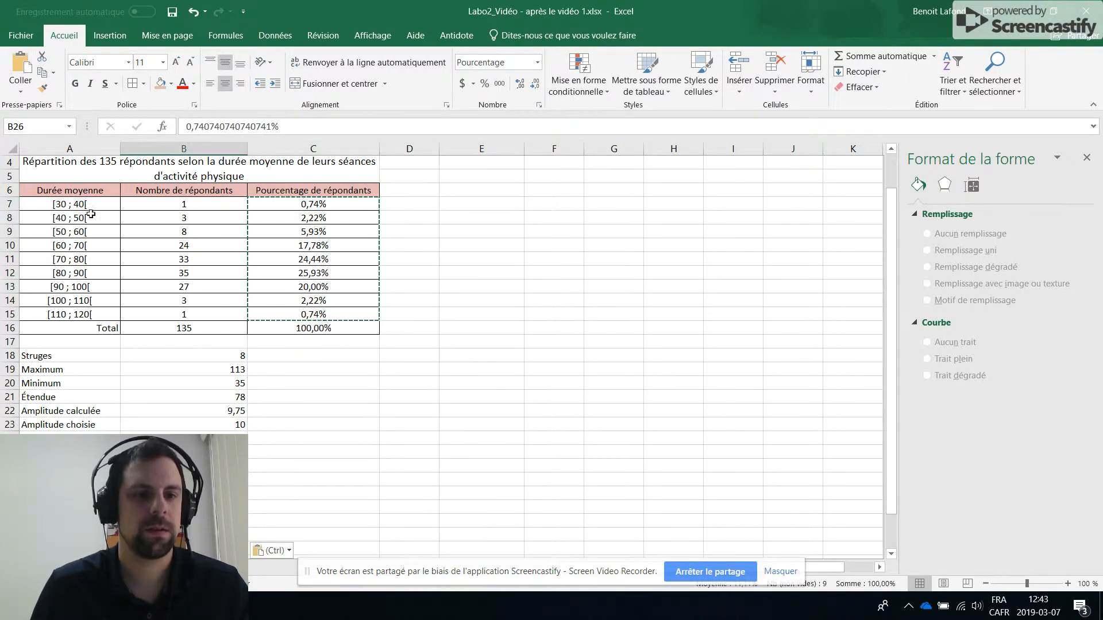
- Enter 0 in cells A25 and B25, directly above the copied classes and percentages
{"action": "scroll", "coordinate": [144, 356], "scroll_direction": "down", "scroll_amount": 2}
{"action": "left_click", "coordinate": [104, 369]}
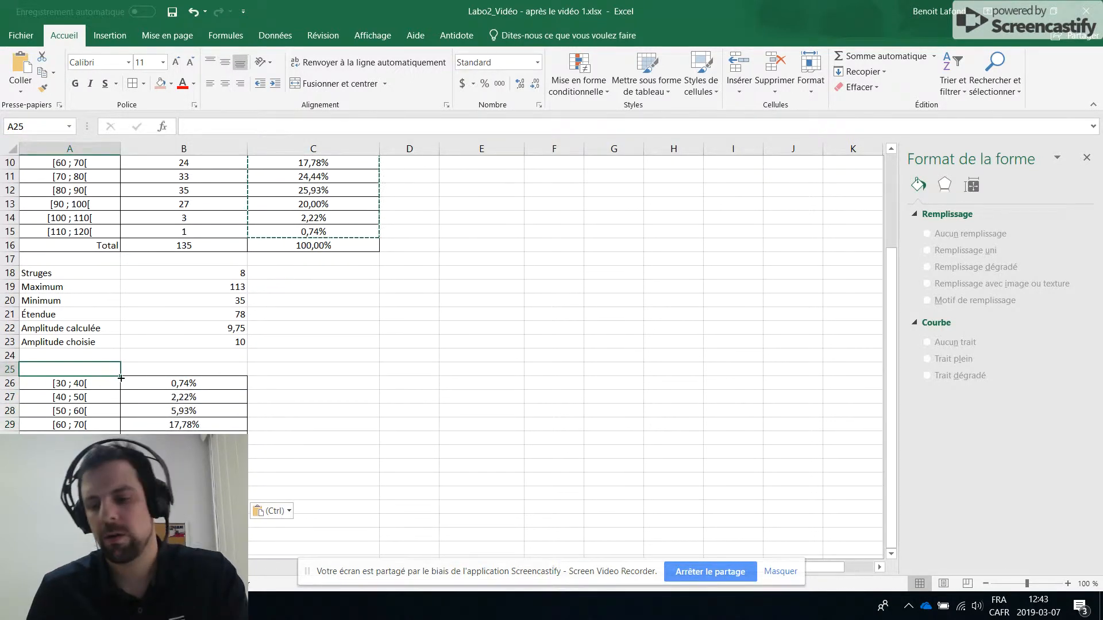
{"action": "type", "text": "0"}
{"action": "key", "text": "Tab"}
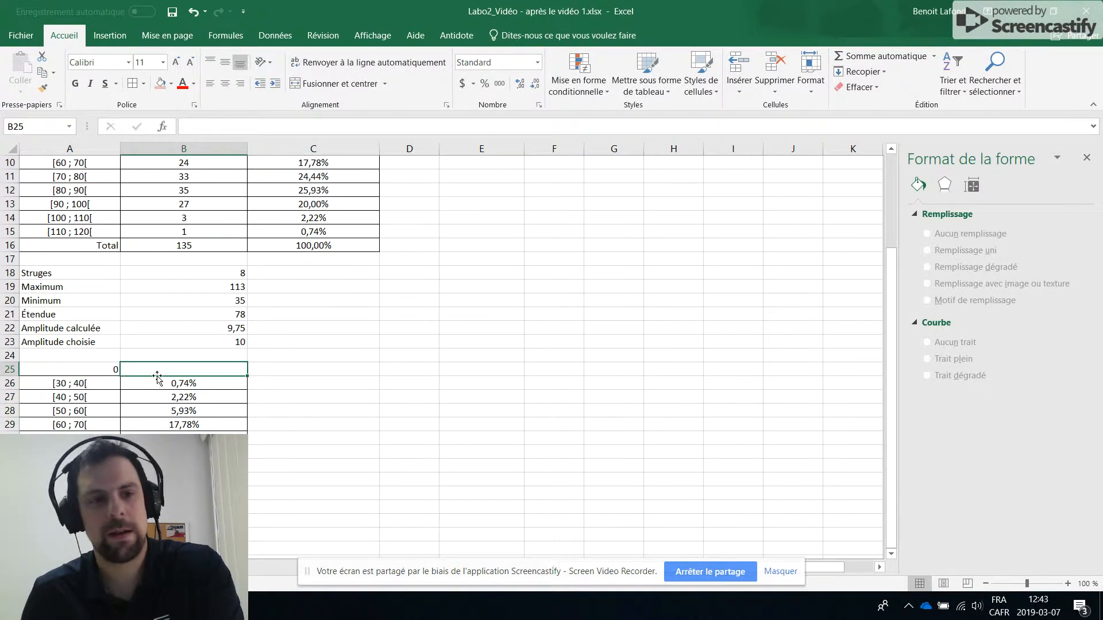
{"action": "type", "text": "0"}
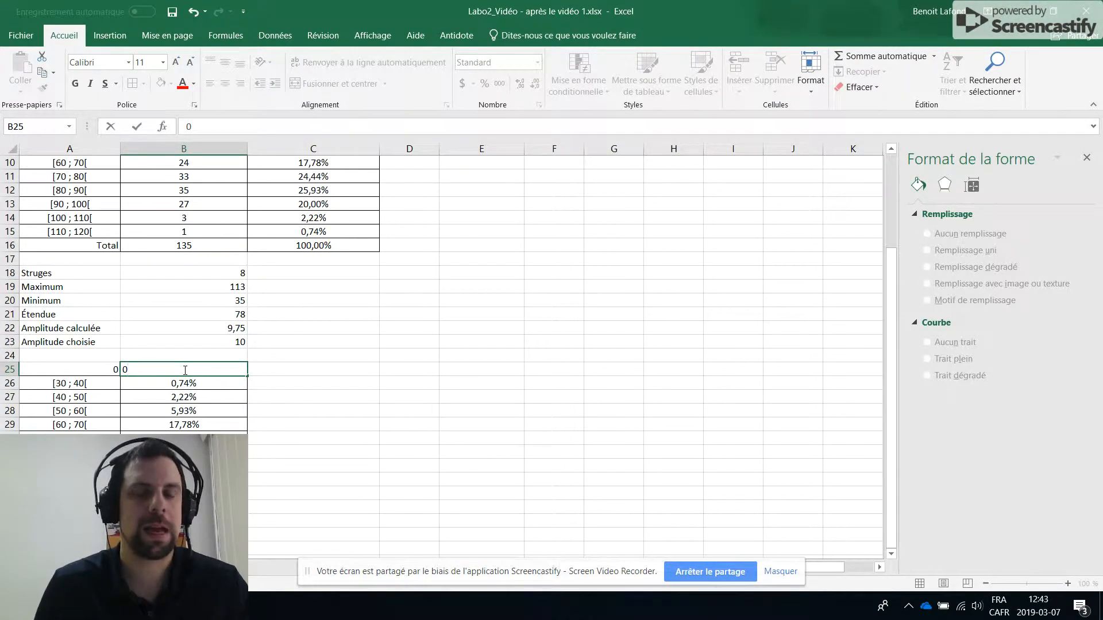
{"action": "left_click", "coordinate": [63, 372]}
- Insert a 2D clustered column chart from the range A25:B34
{"action": "left_click_drag", "start_coordinate": [63, 372], "coordinate": [183, 497]}
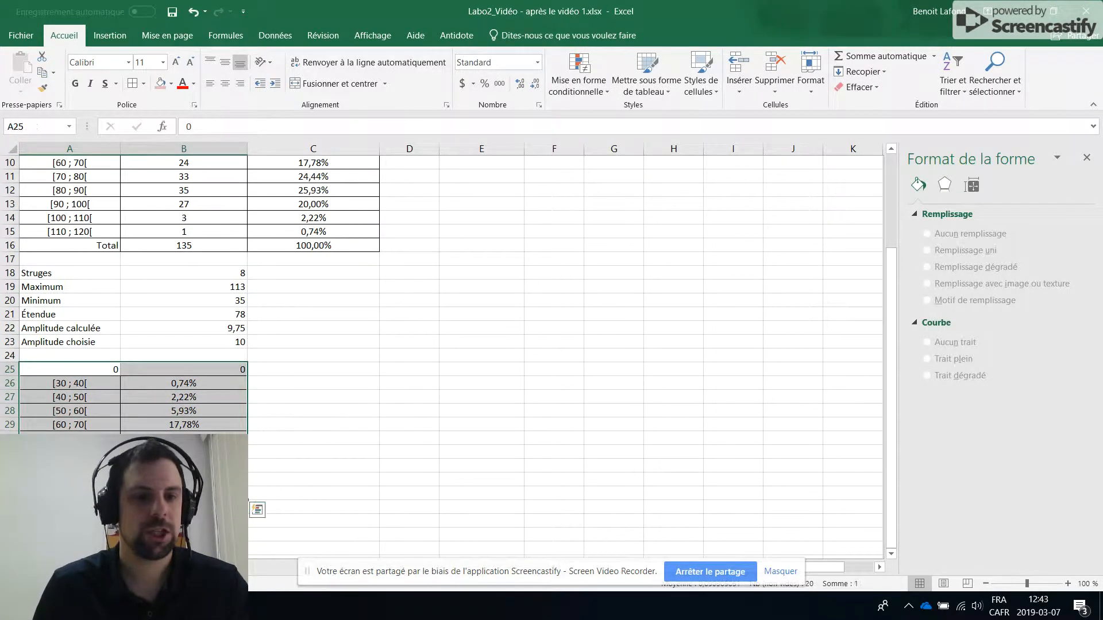
{"action": "left_click", "coordinate": [110, 36]}
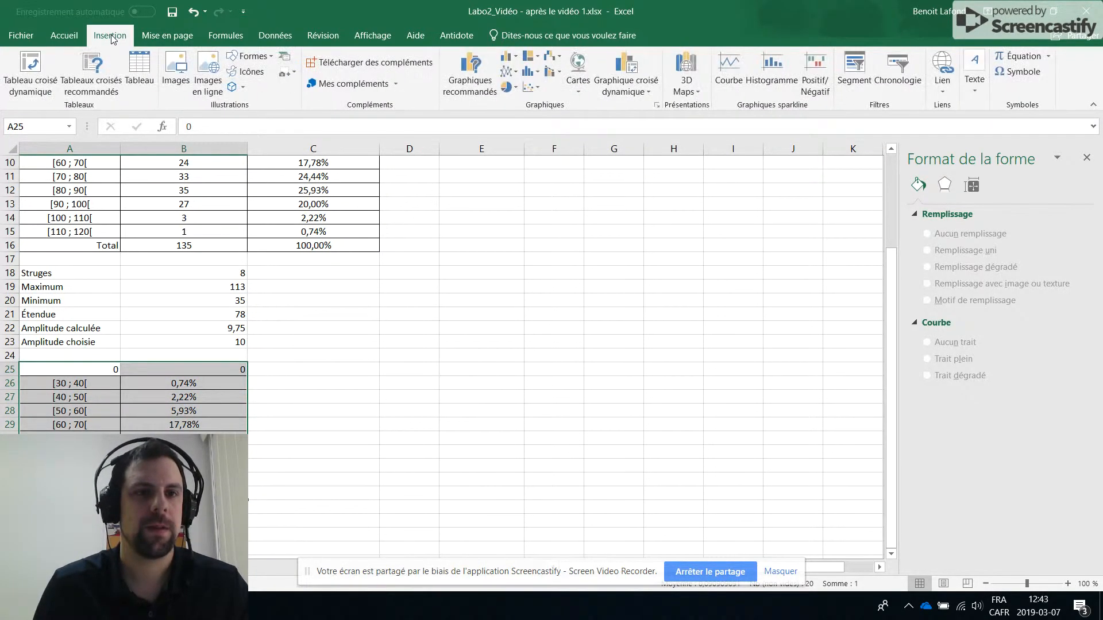
{"action": "left_click", "coordinate": [516, 57]}
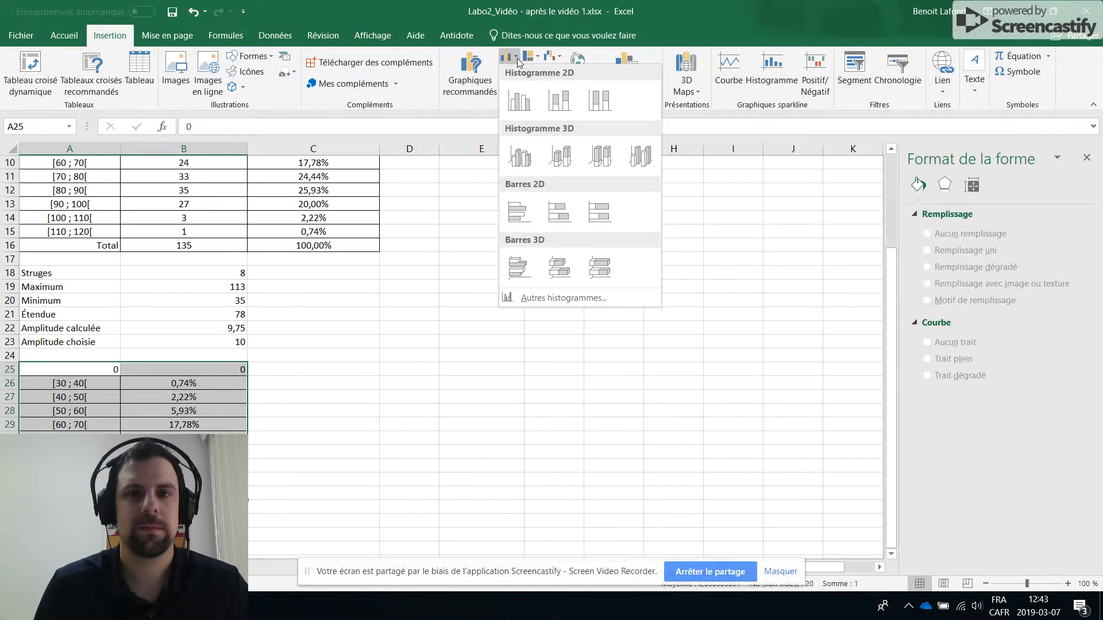
{"action": "left_click", "coordinate": [517, 103]}
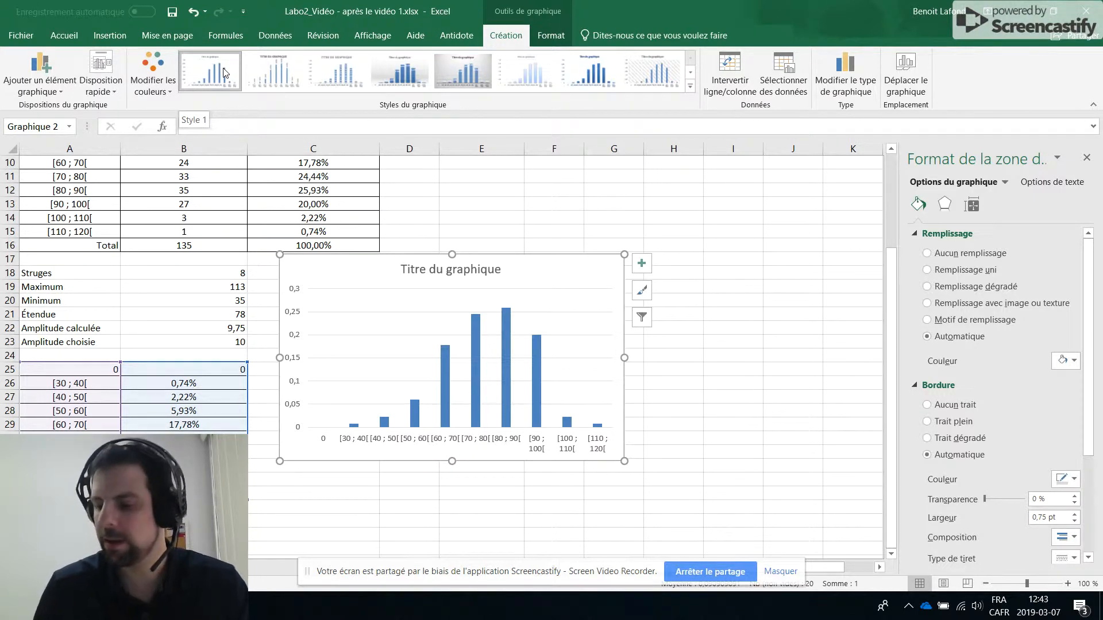
- Add axis titles to the column chart and remove its gridlines
{"action": "left_click", "coordinate": [642, 267]}
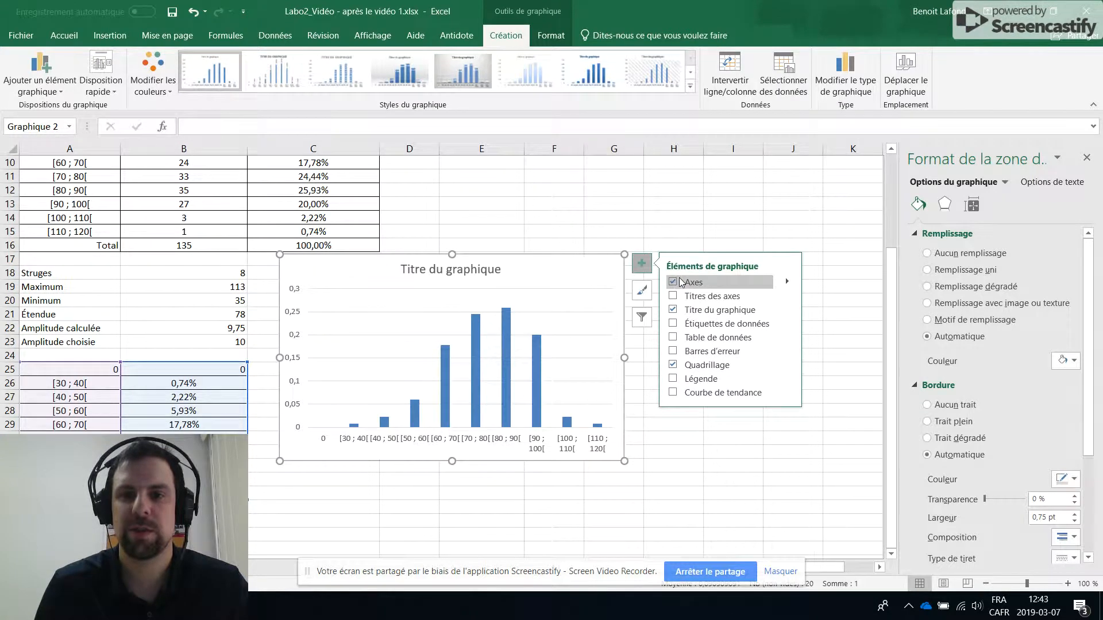
{"action": "left_click", "coordinate": [673, 296]}
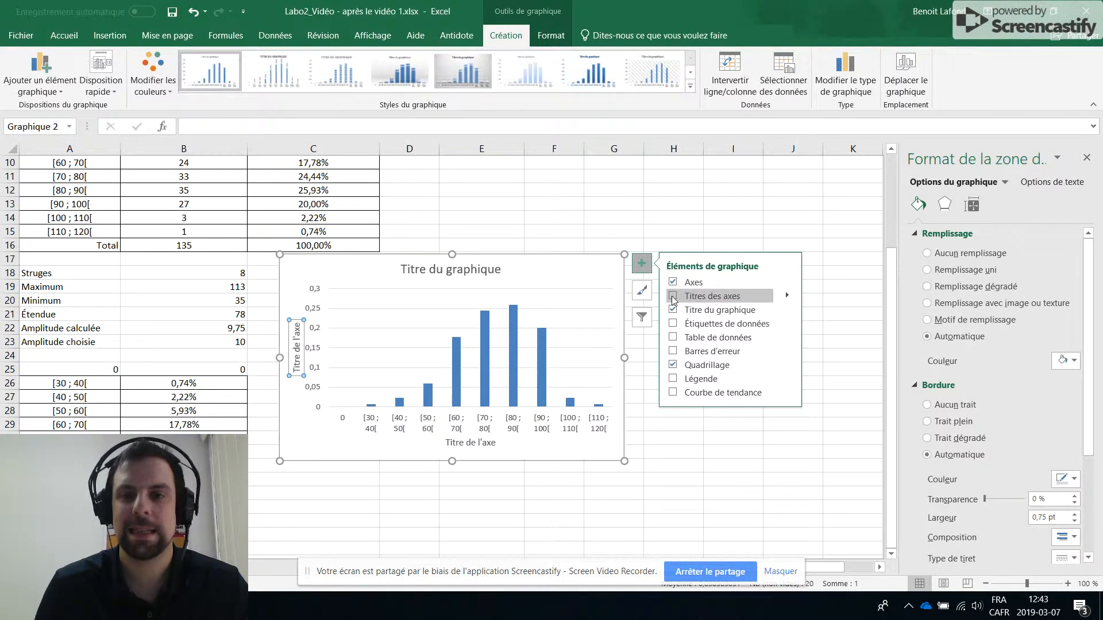
{"action": "left_click", "coordinate": [673, 366]}
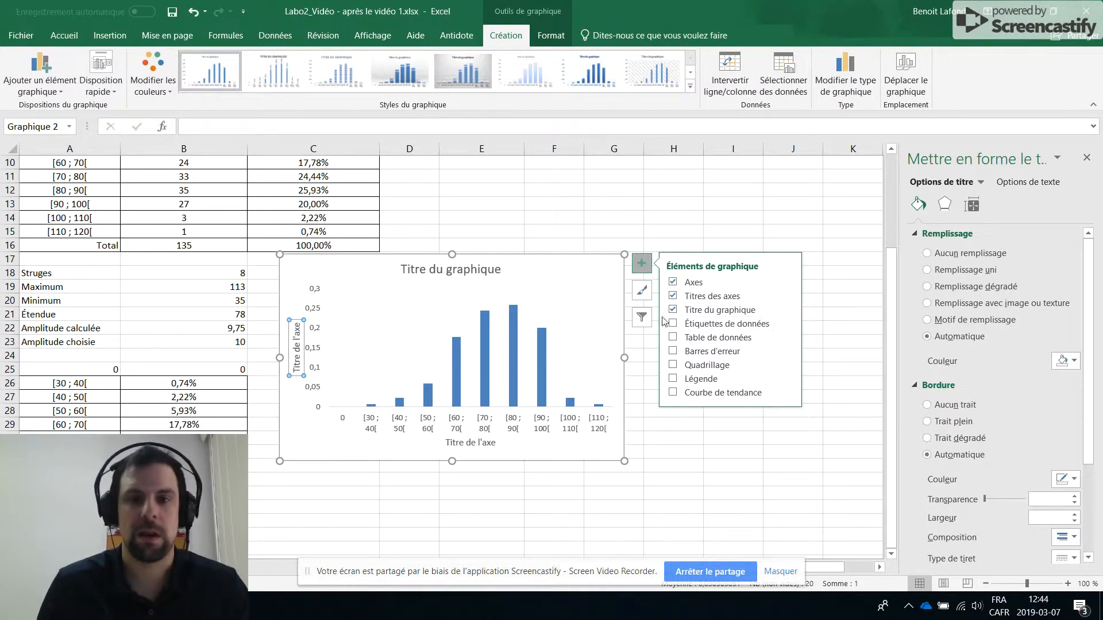
- Replace the chart title with "Répartition..."
{"action": "left_click", "coordinate": [445, 270]}
{"action": "left_click_drag", "start_coordinate": [403, 268], "coordinate": [524, 260]}
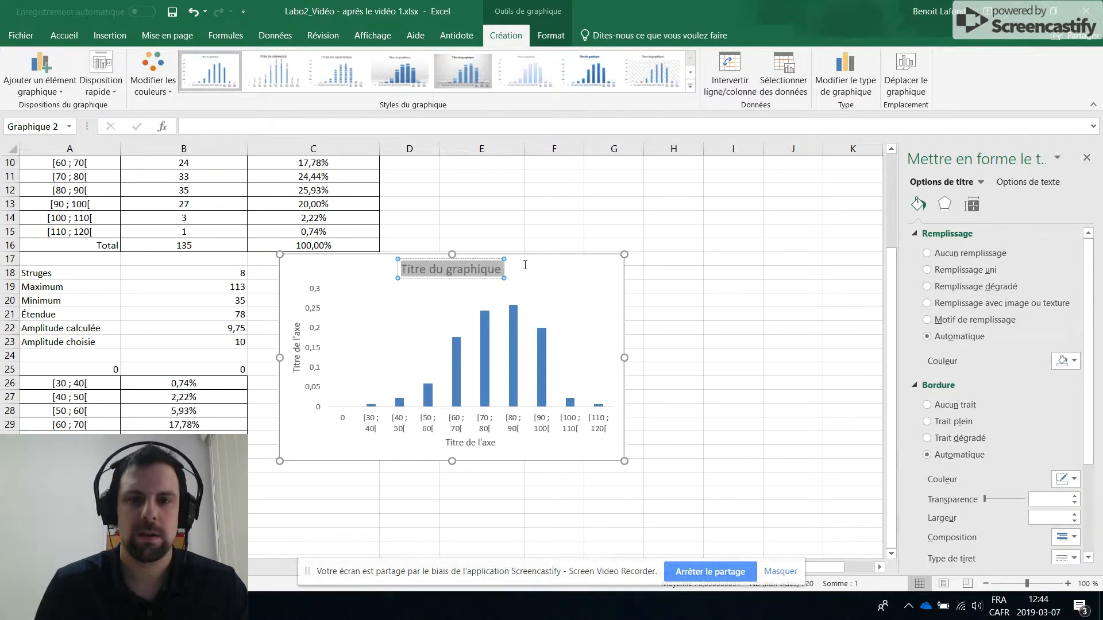
{"action": "type", "text": "Répartiton"}
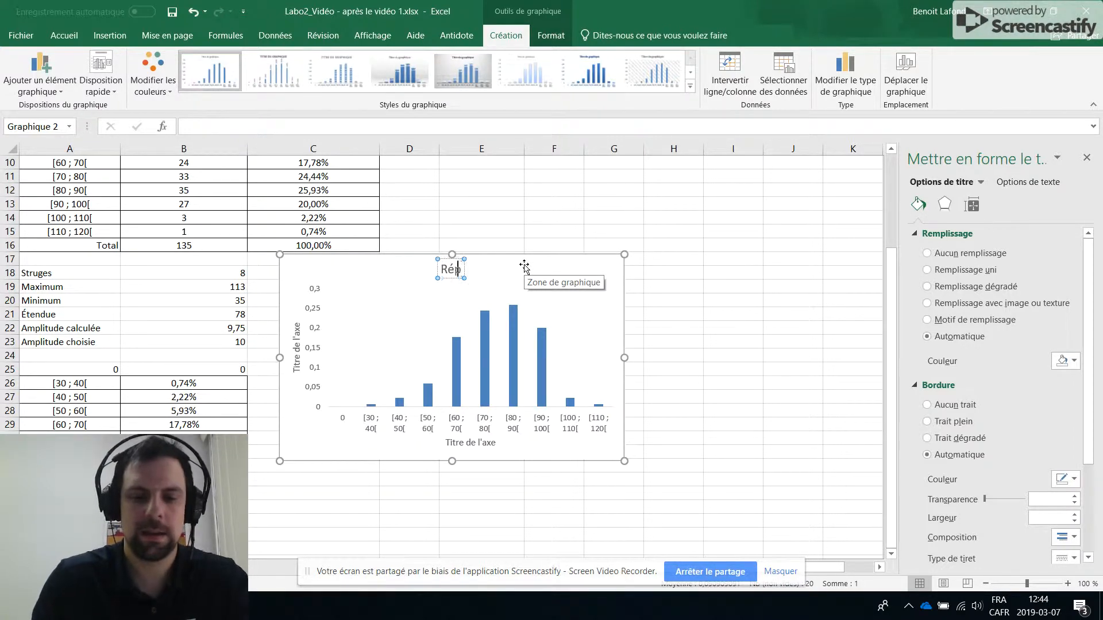
{"action": "key", "text": "BackSpace"}
{"action": "key", "text": "BackSpace"}
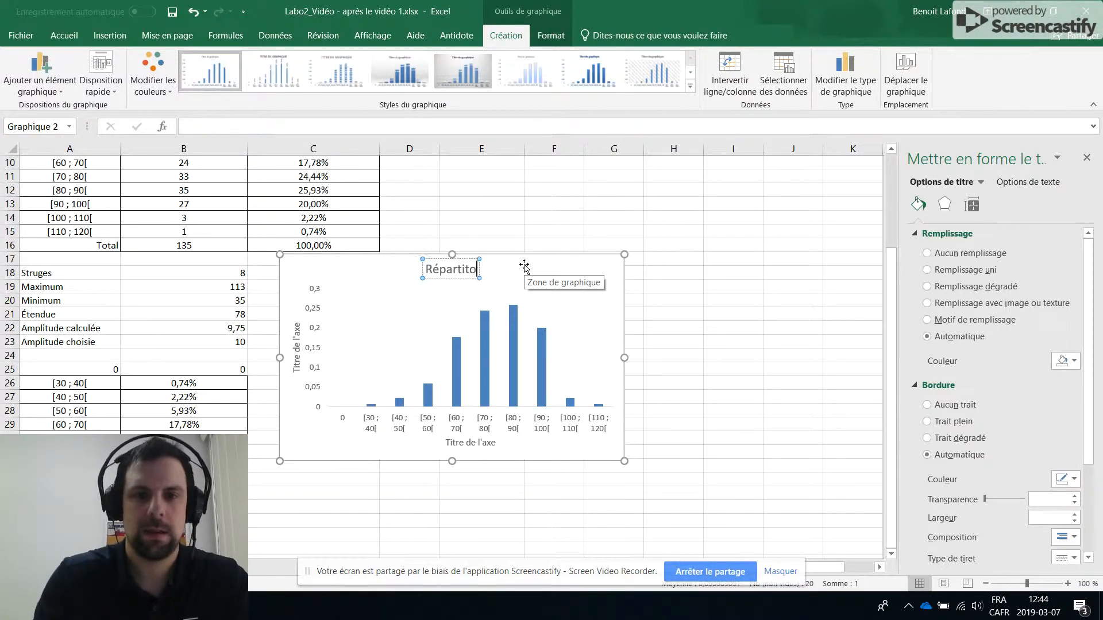
{"action": "type", "text": "ion ..."}
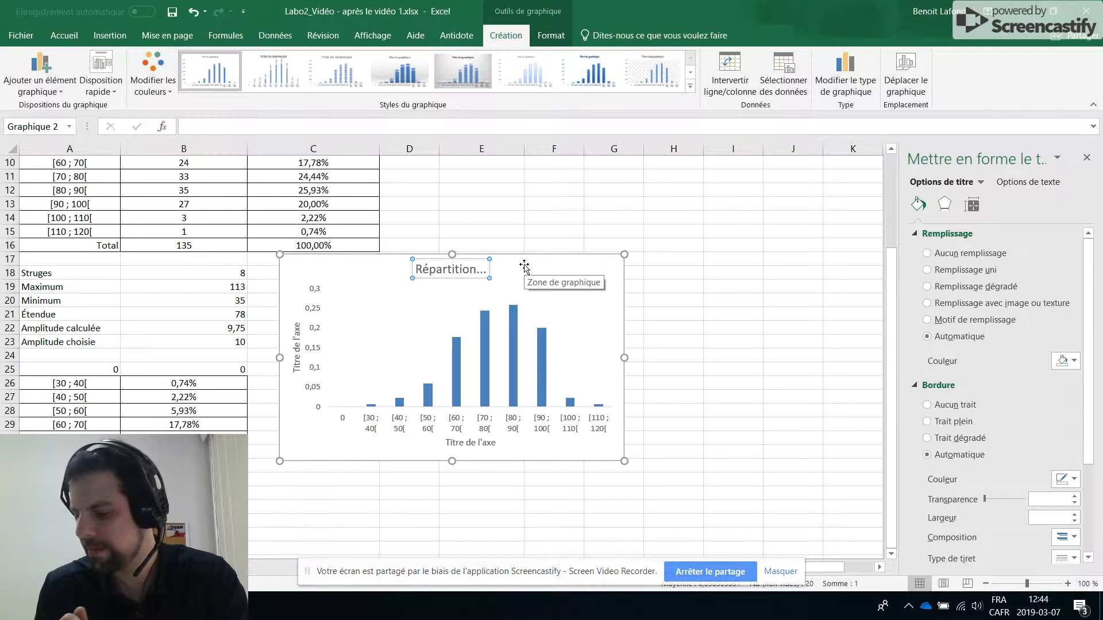
- Format the vertical axis numbers as Pourcentage with 0 decimals
{"action": "right_click", "coordinate": [316, 332]}
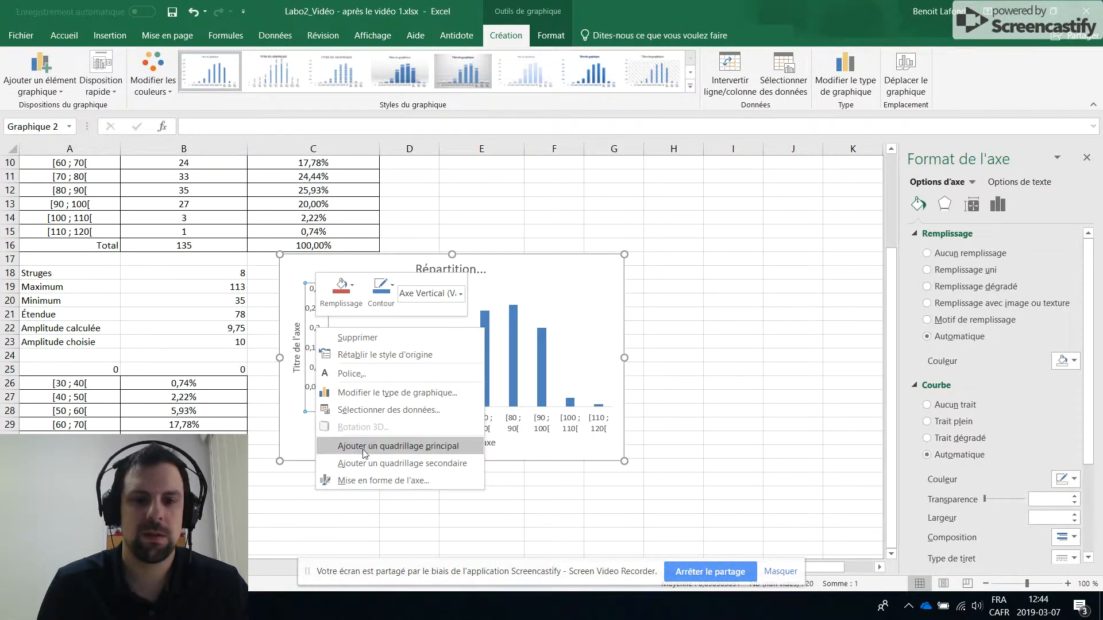
{"action": "left_click", "coordinate": [370, 483]}
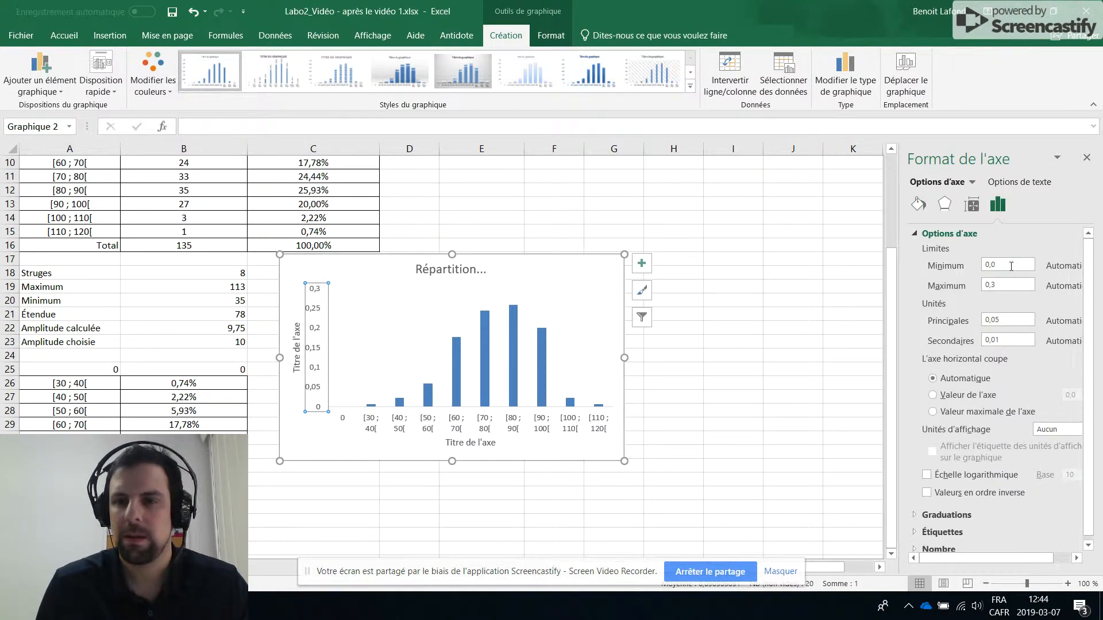
{"action": "scroll", "coordinate": [990, 303], "scroll_direction": "down", "scroll_amount": 1}
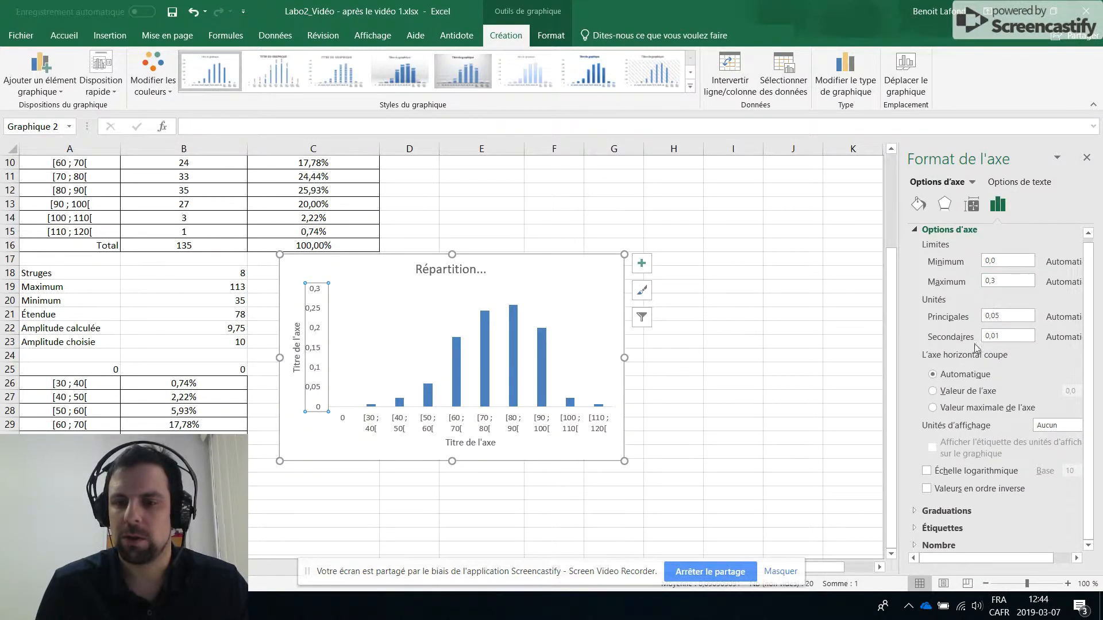
{"action": "left_click", "coordinate": [914, 545]}
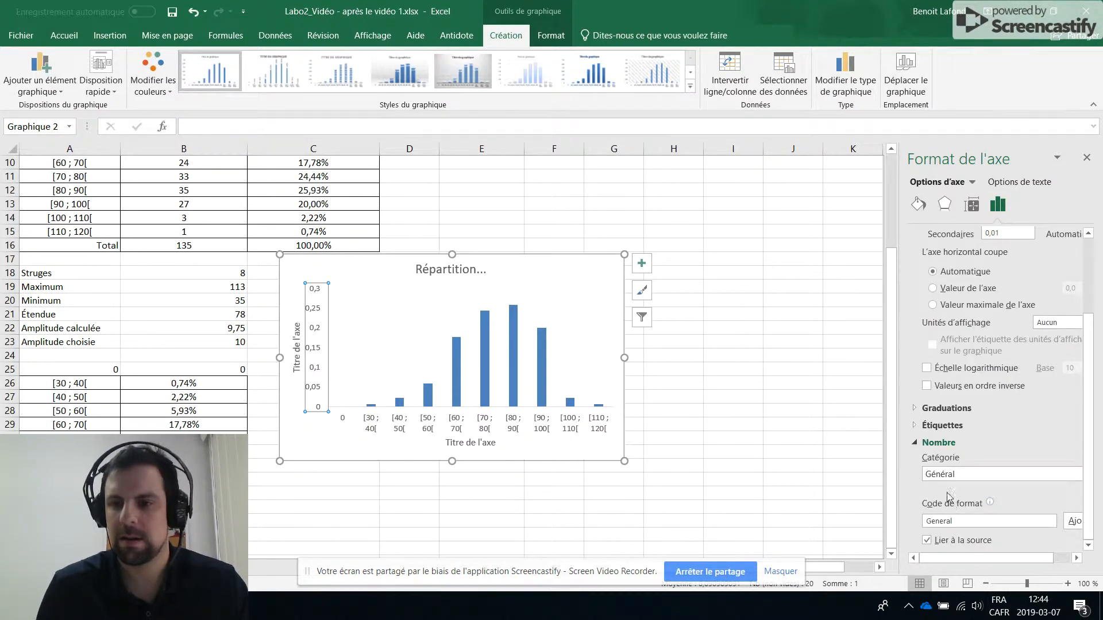
{"action": "left_click", "coordinate": [952, 472]}
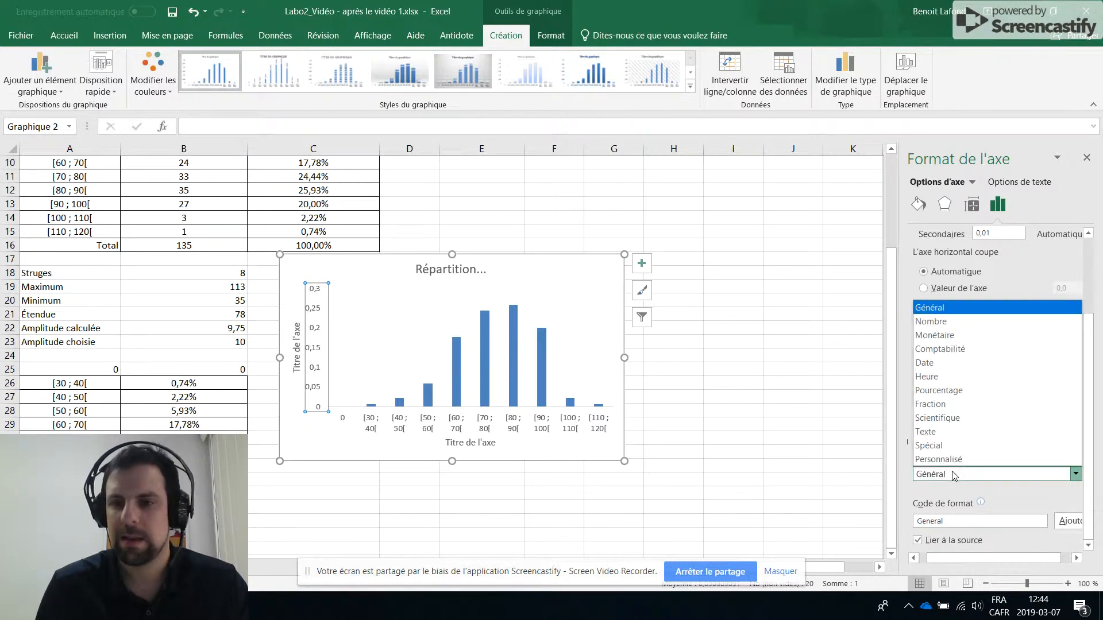
{"action": "left_click", "coordinate": [939, 391]}
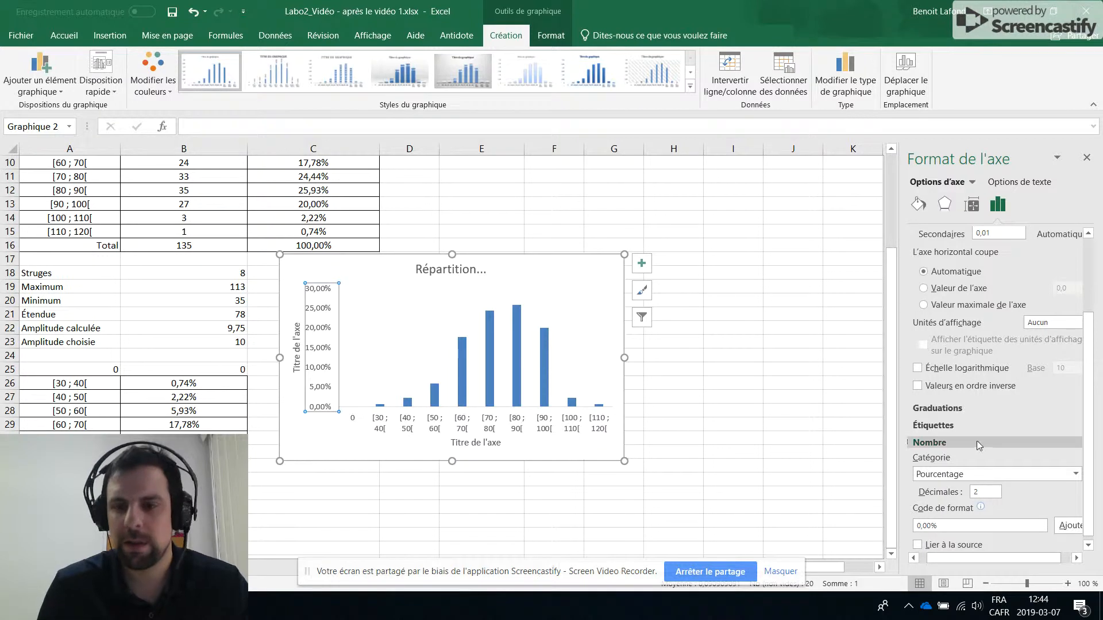
{"action": "double_click", "coordinate": [977, 491]}
{"action": "type", "text": "0"}
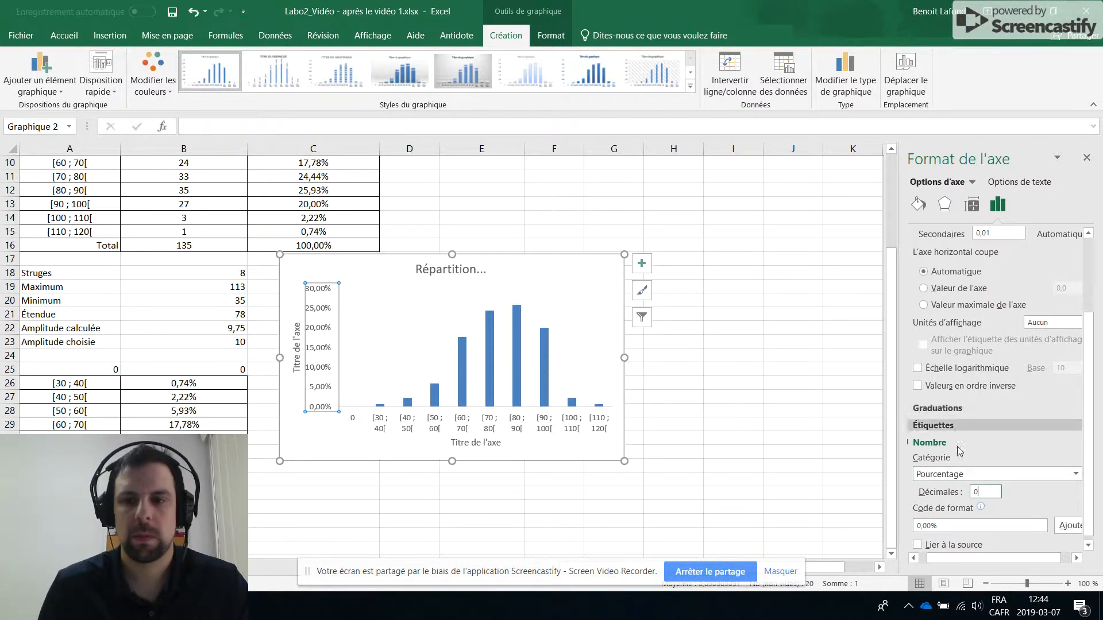
{"action": "key", "text": "Return"}
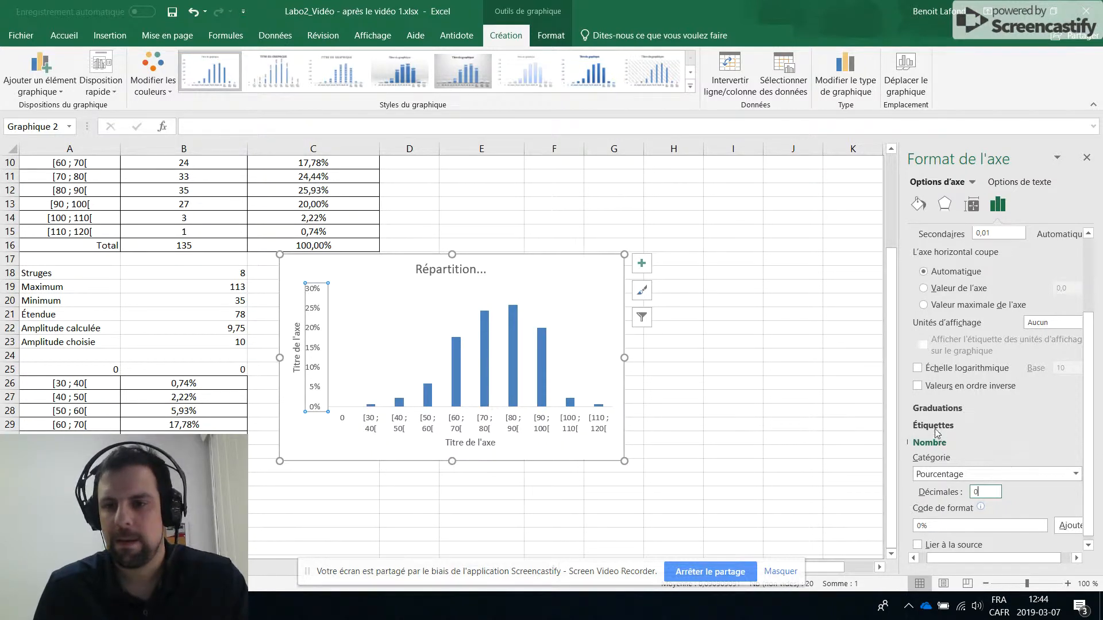
- Set the vertical axis's major tick marks to À l'intérieur
{"action": "left_click", "coordinate": [928, 408]}
{"action": "left_click", "coordinate": [1051, 424]}
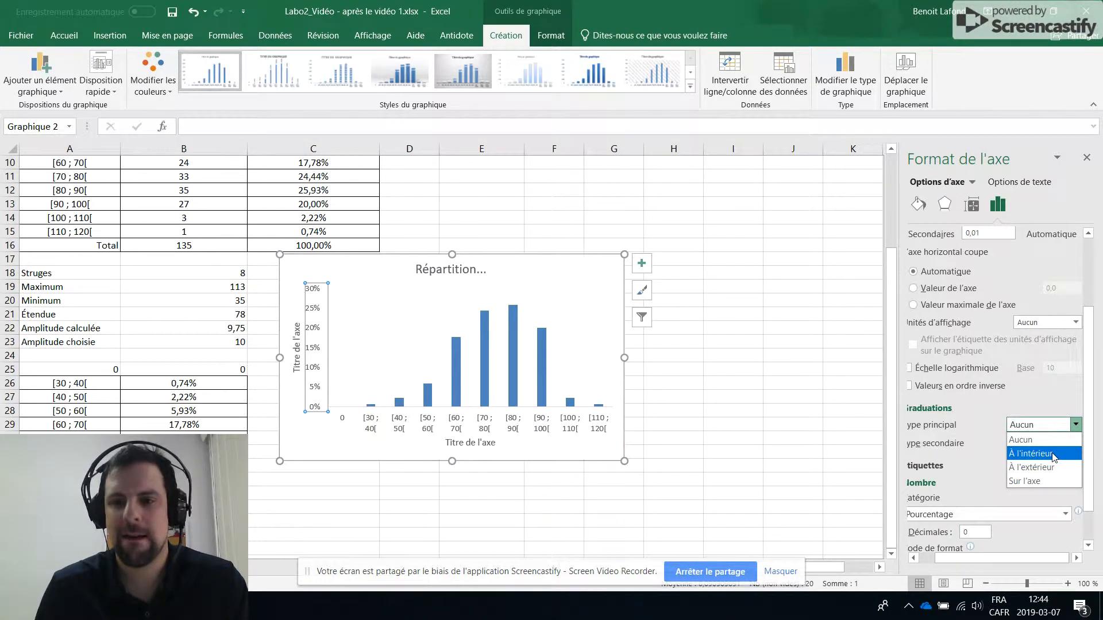
{"action": "left_click", "coordinate": [1031, 453]}
- Set the vertical axis's major tick marks to À l'extérieur
{"action": "left_click", "coordinate": [378, 450]}
{"action": "left_click", "coordinate": [309, 341]}
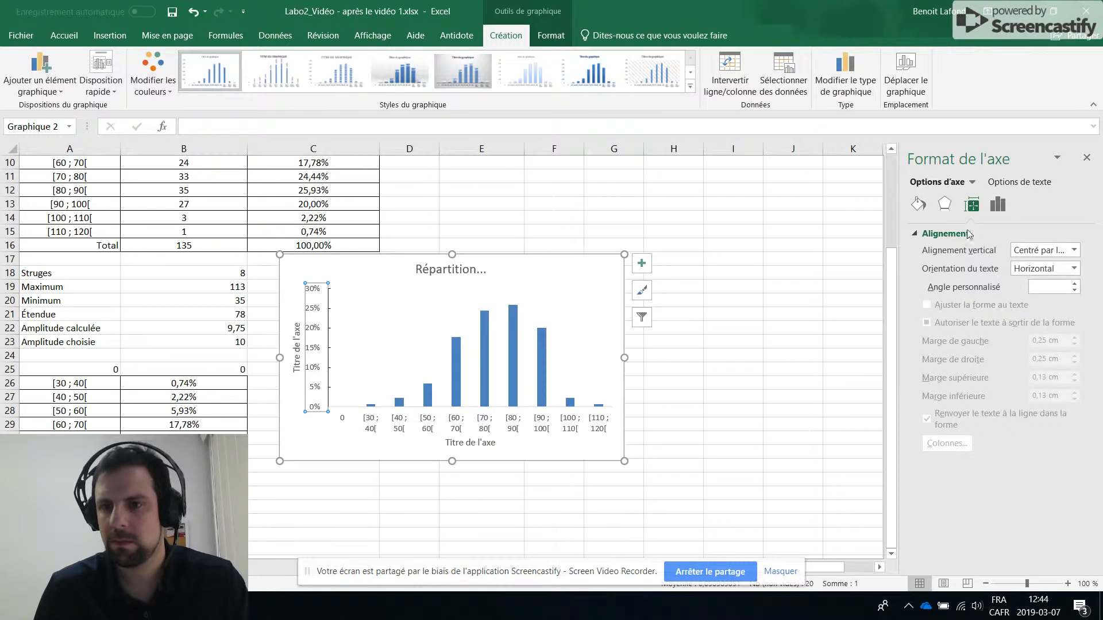
{"action": "left_click", "coordinate": [922, 202]}
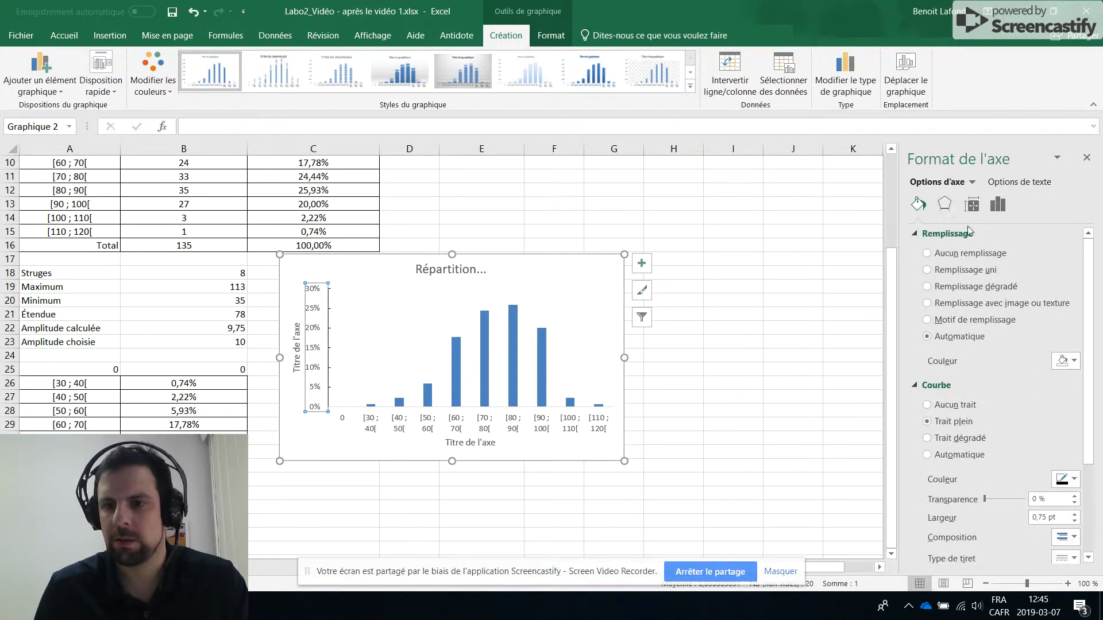
{"action": "scroll", "coordinate": [1049, 410], "scroll_direction": "down", "scroll_amount": 3}
{"action": "left_click", "coordinate": [944, 204]}
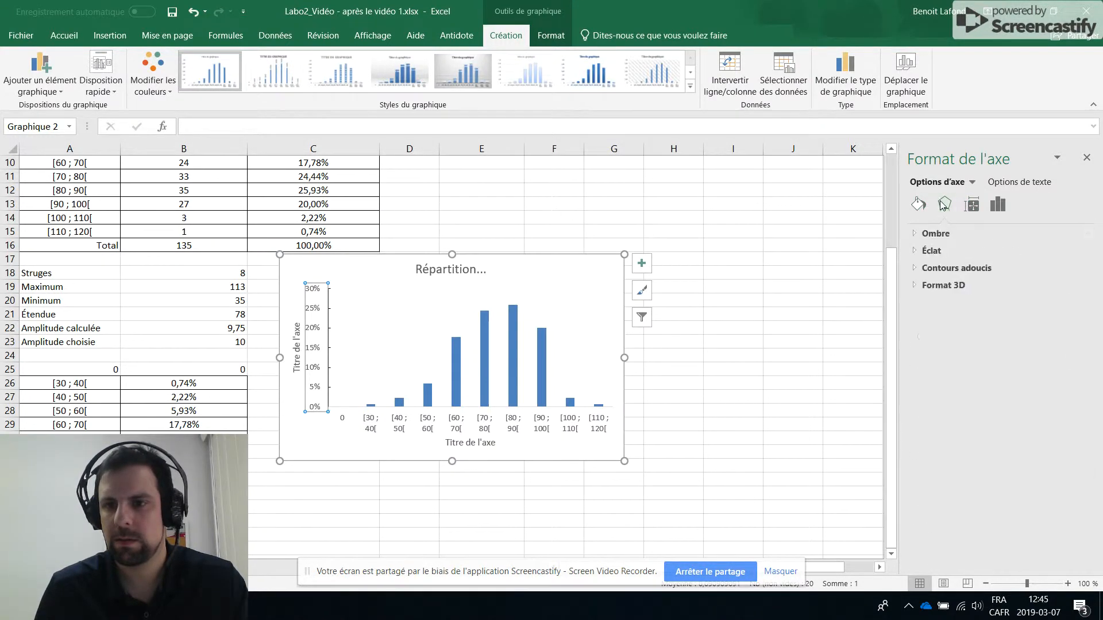
{"action": "left_click", "coordinate": [998, 205]}
{"action": "left_click", "coordinate": [949, 253]}
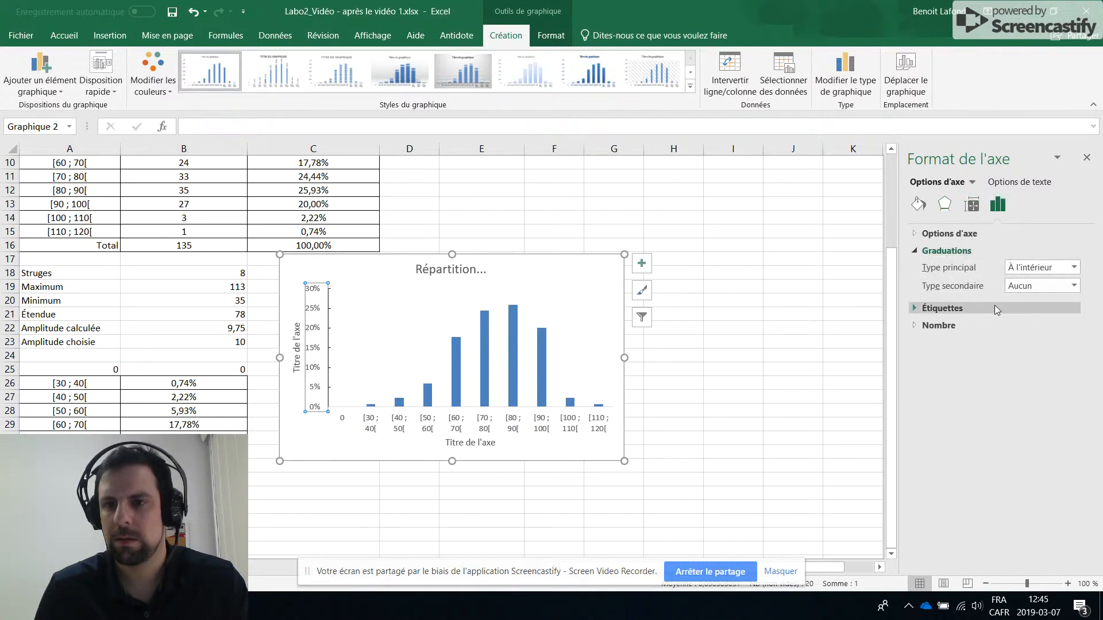
{"action": "left_click", "coordinate": [1031, 268]}
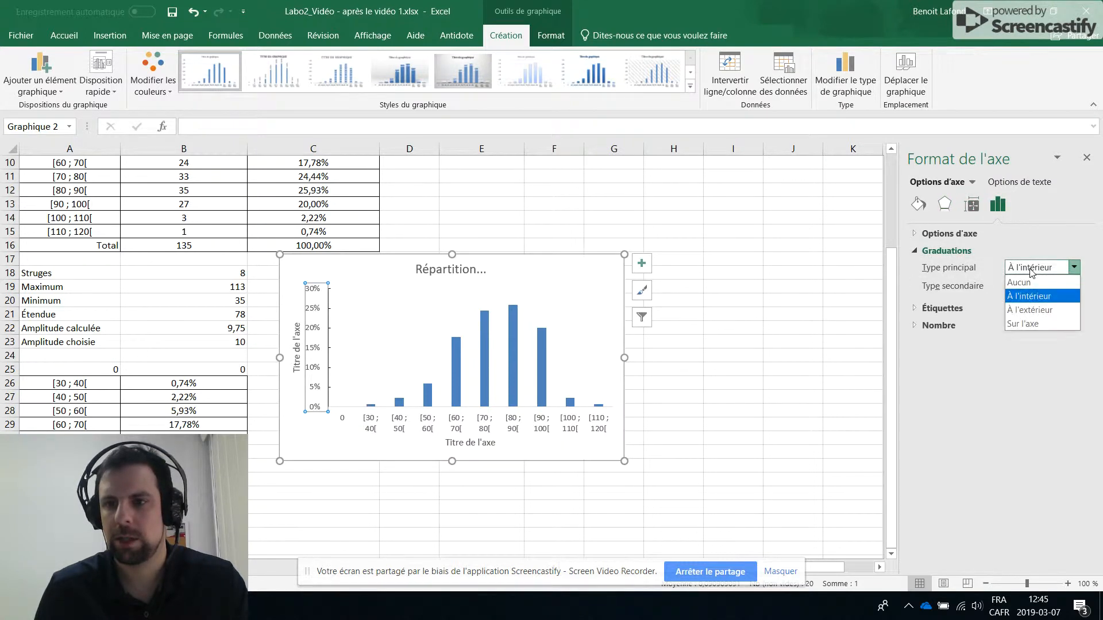
{"action": "left_click", "coordinate": [1032, 310]}
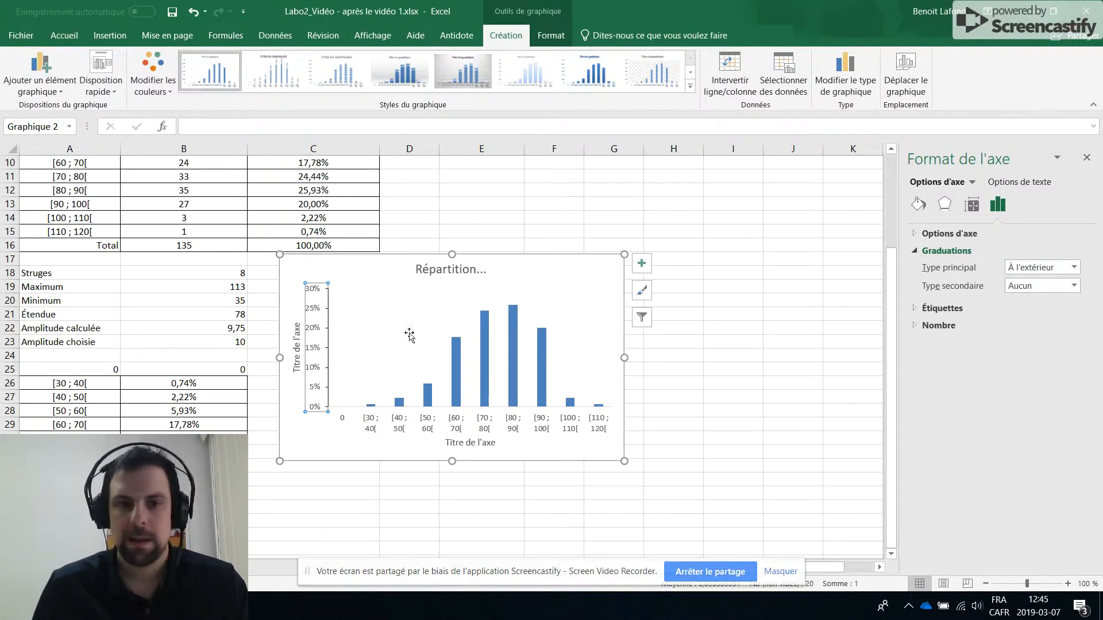
- Replace the vertical axis title with "Pourcentage de répondants"
{"action": "left_click", "coordinate": [297, 342]}
{"action": "triple_click", "coordinate": [297, 340]}
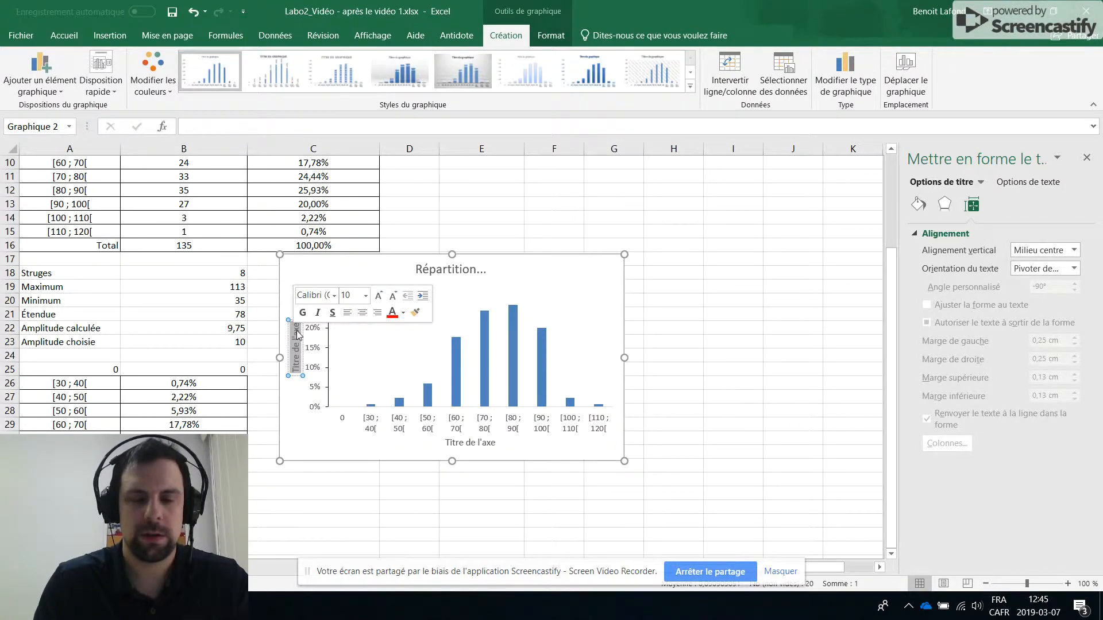
{"action": "type", "text": "Pourcentage"}
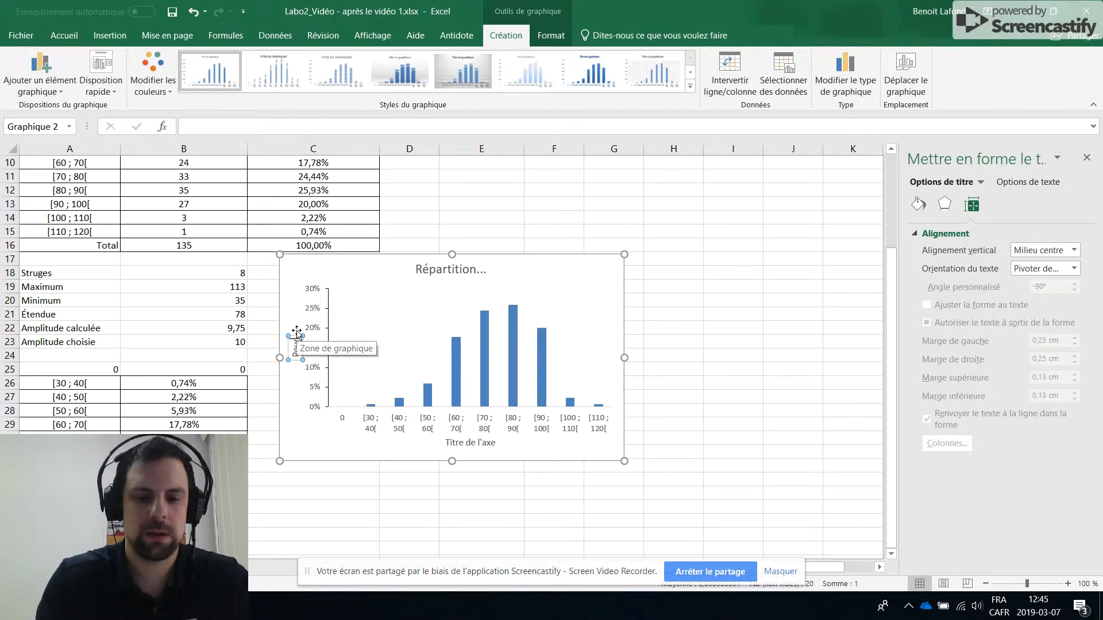
{"action": "type", "text": " de réponda"}
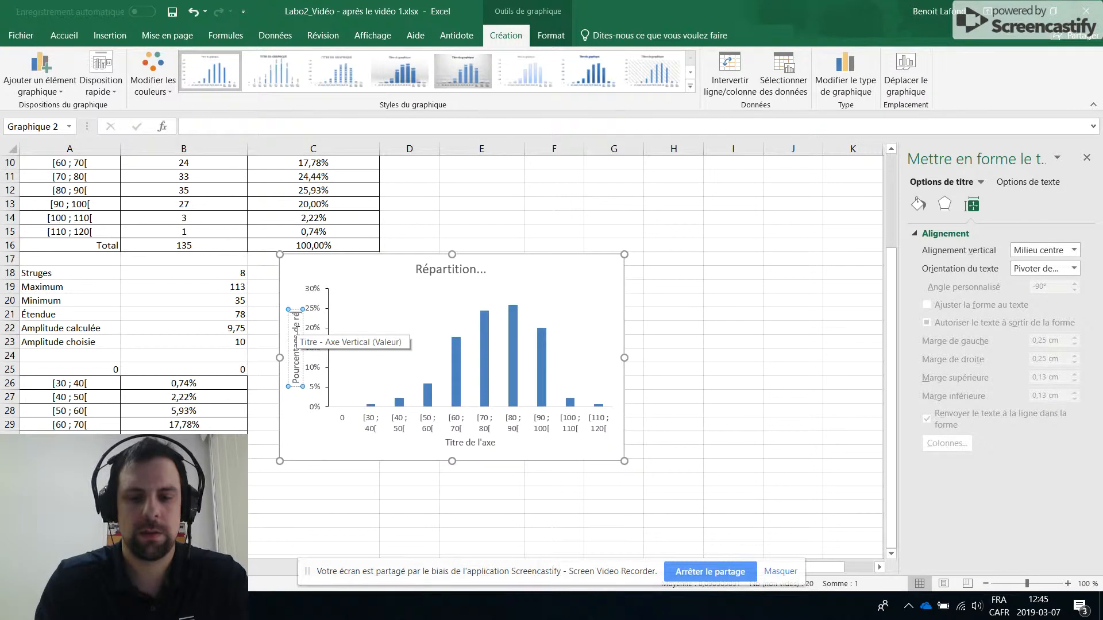
{"action": "type", "text": "nts"}
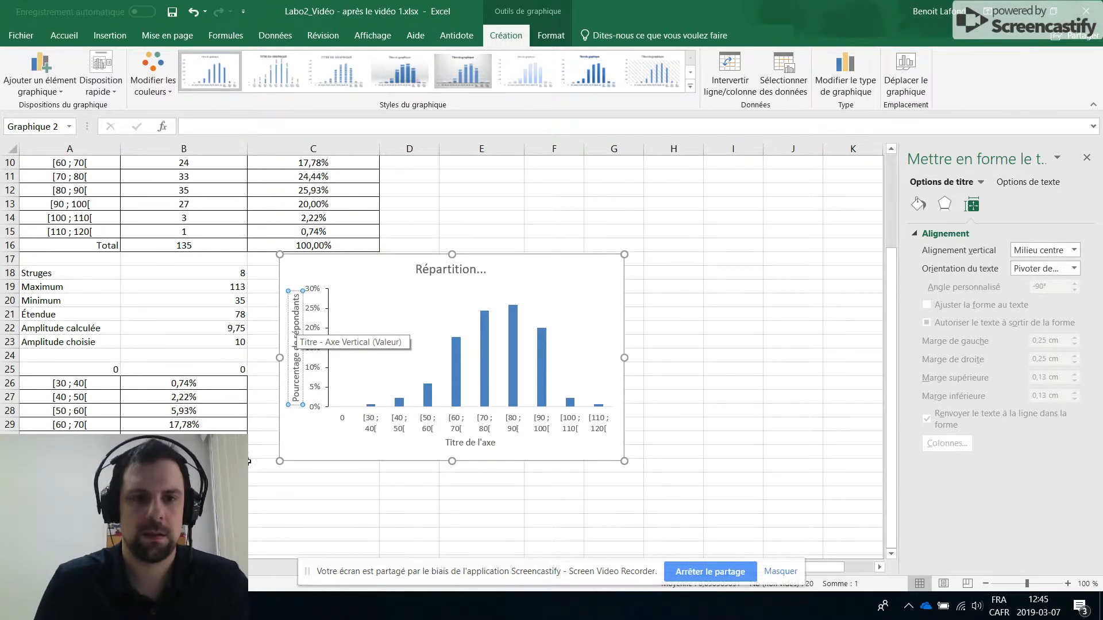
- Replace the horizontal axis title with "Durée moyenne"
{"action": "left_click", "coordinate": [465, 443]}
{"action": "triple_click", "coordinate": [456, 444]}
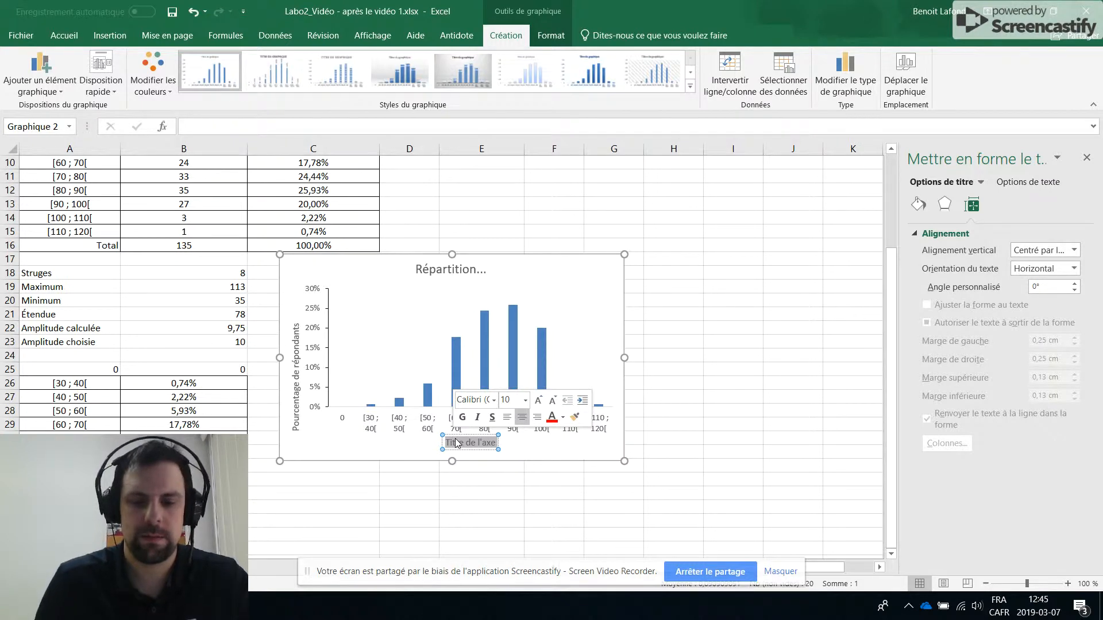
{"action": "type", "text": "Dur"}
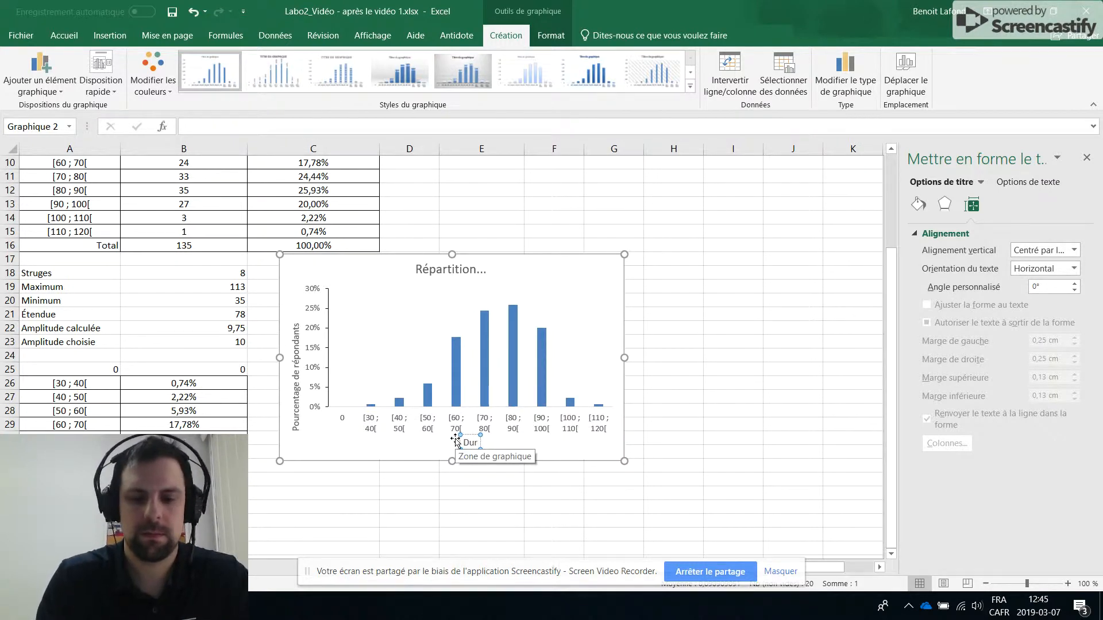
{"action": "type", "text": "ée moyenne"}
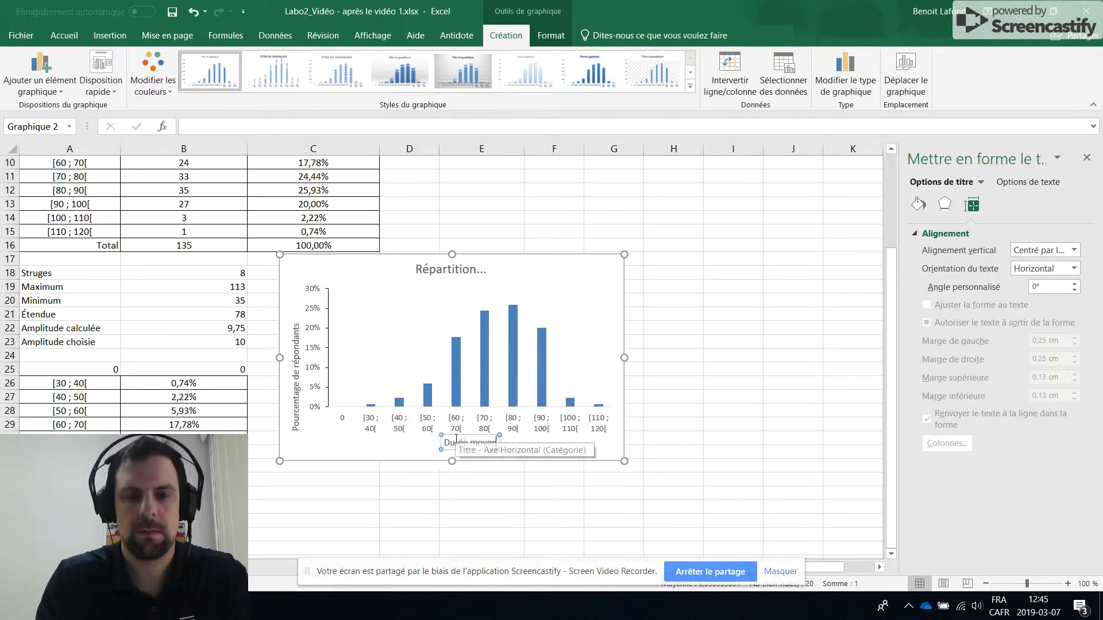
{"action": "left_click", "coordinate": [478, 484]}
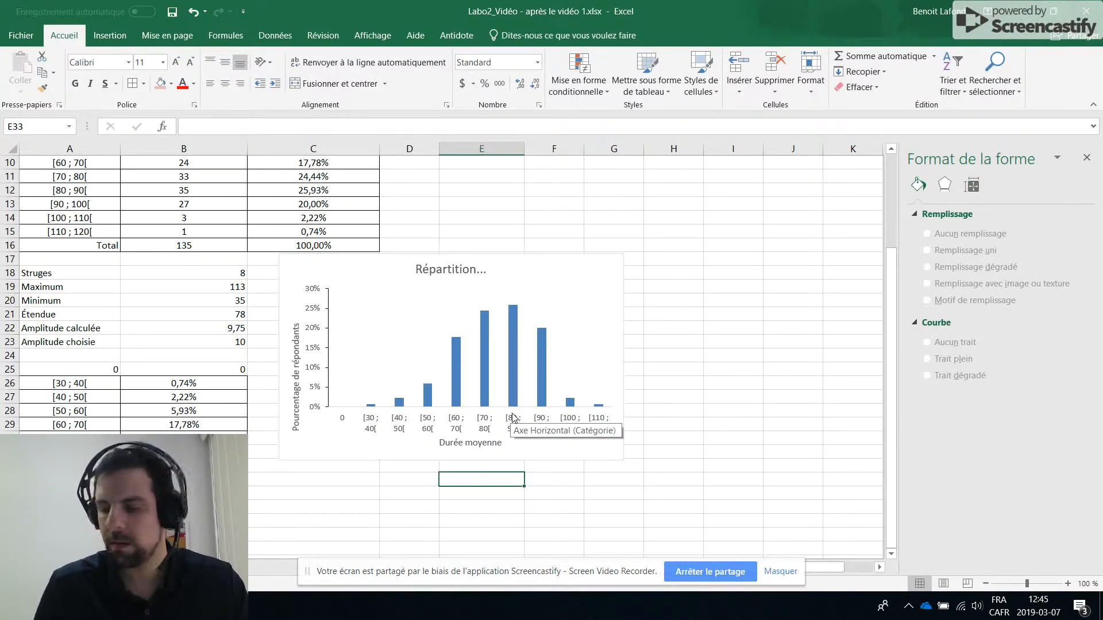
- Set the data series' gap width (Largeur de l'intervalle) to 0 % so the columns touch
{"action": "left_click", "coordinate": [518, 352]}
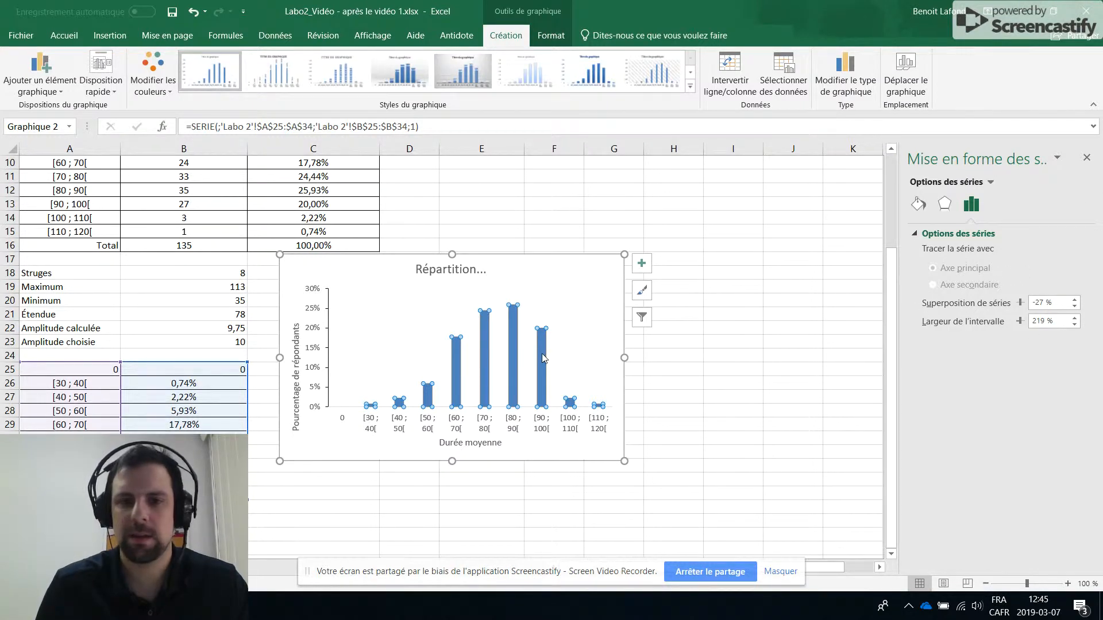
{"action": "right_click", "coordinate": [543, 355]}
{"action": "scroll", "coordinate": [542, 357], "scroll_direction": "down", "scroll_amount": 1}
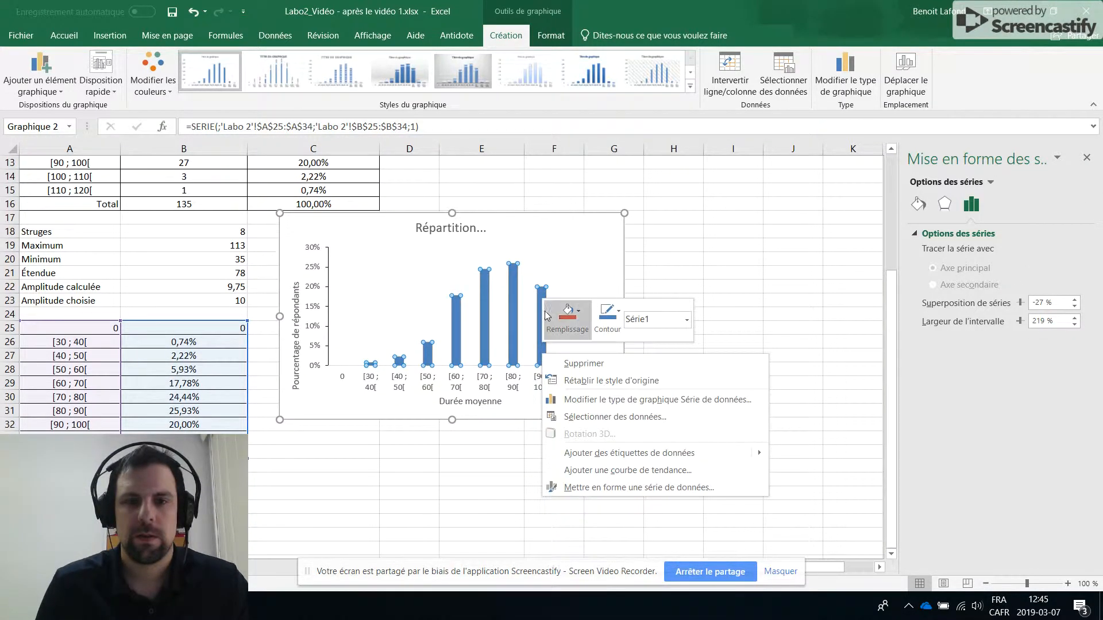
{"action": "scroll", "coordinate": [534, 318], "scroll_direction": "down", "scroll_amount": 1}
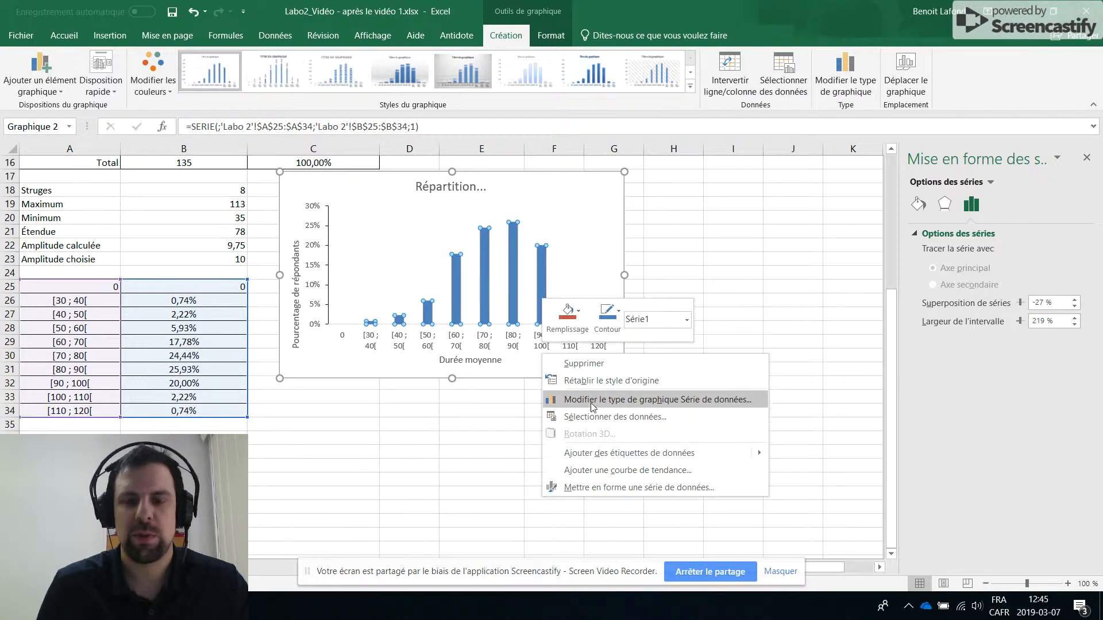
{"action": "left_click", "coordinate": [623, 489]}
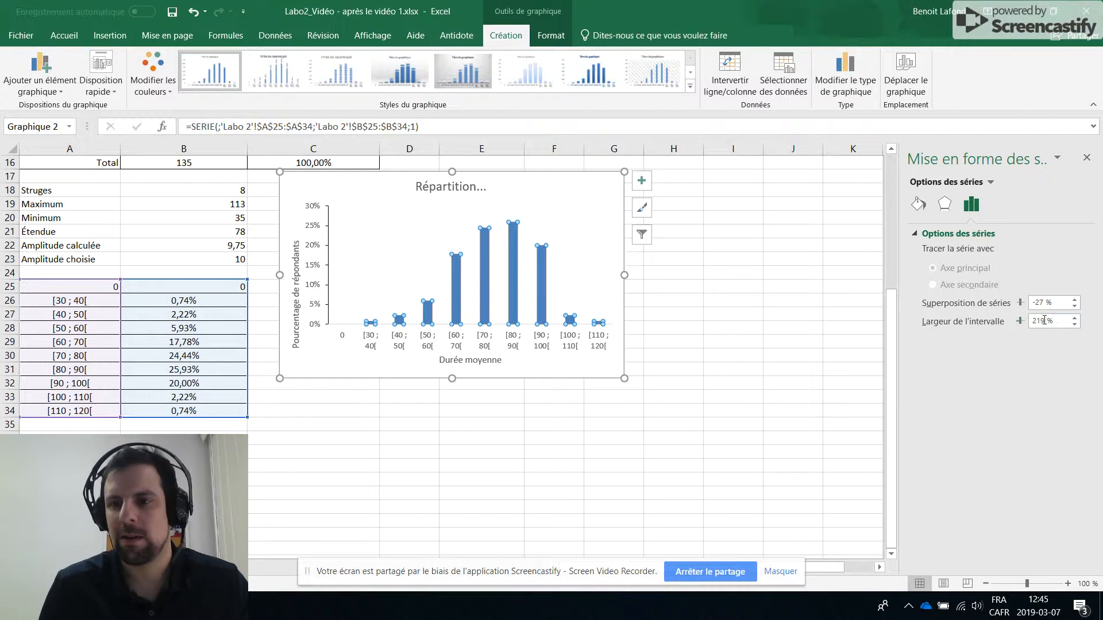
{"action": "left_click_drag", "start_coordinate": [1021, 324], "coordinate": [968, 322]}
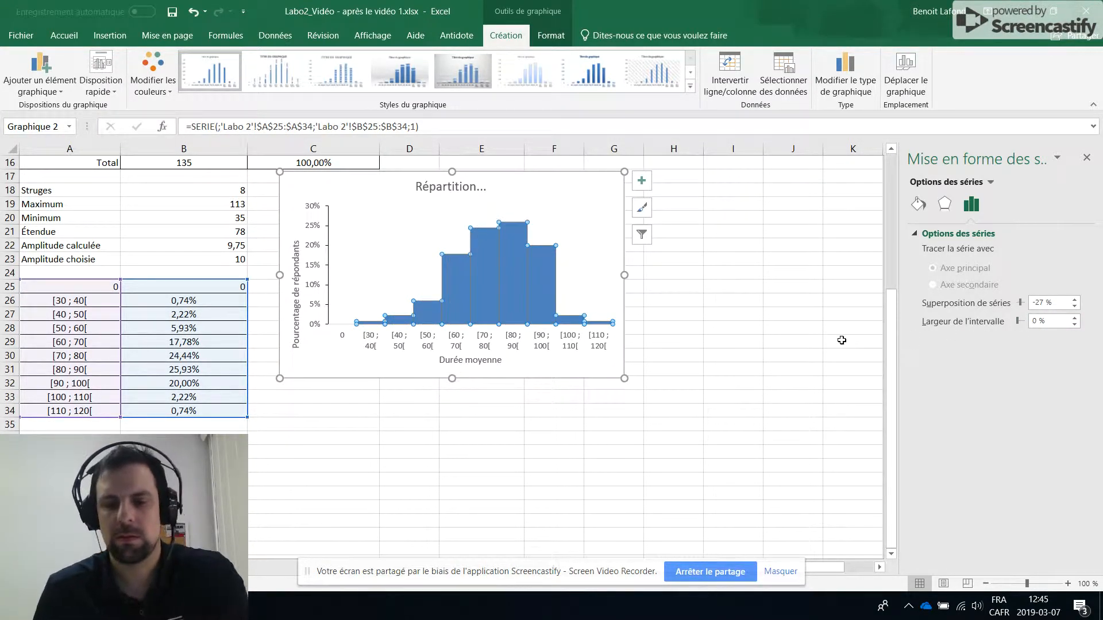
- Give the histogram's columns a solid black border (Trait plein)
{"action": "left_click", "coordinate": [919, 204]}
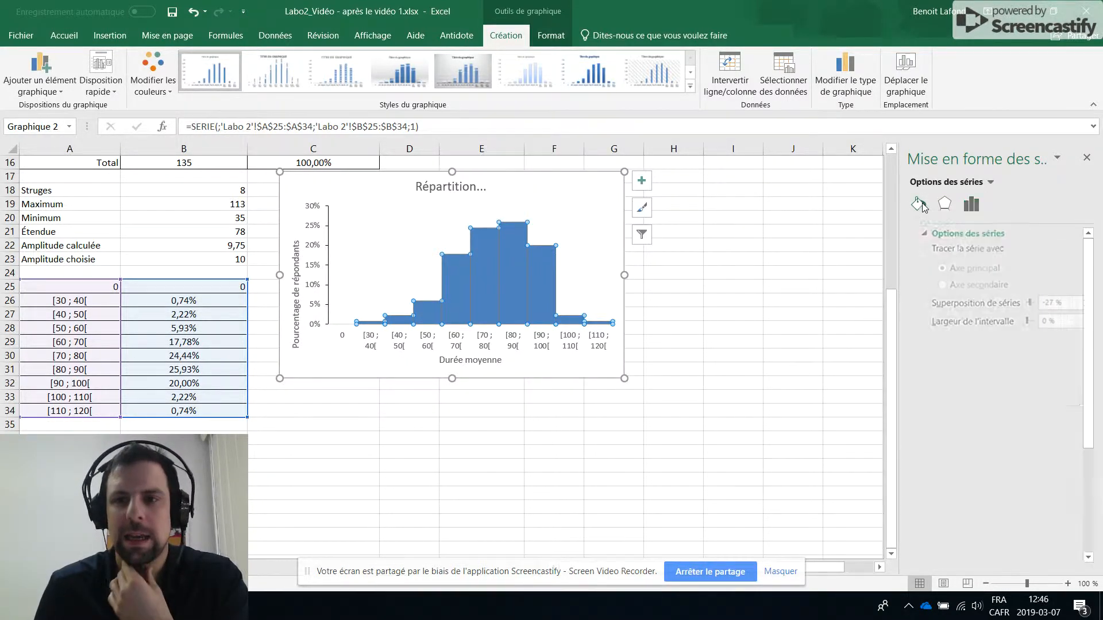
{"action": "scroll", "coordinate": [1003, 370], "scroll_direction": "down", "scroll_amount": 2}
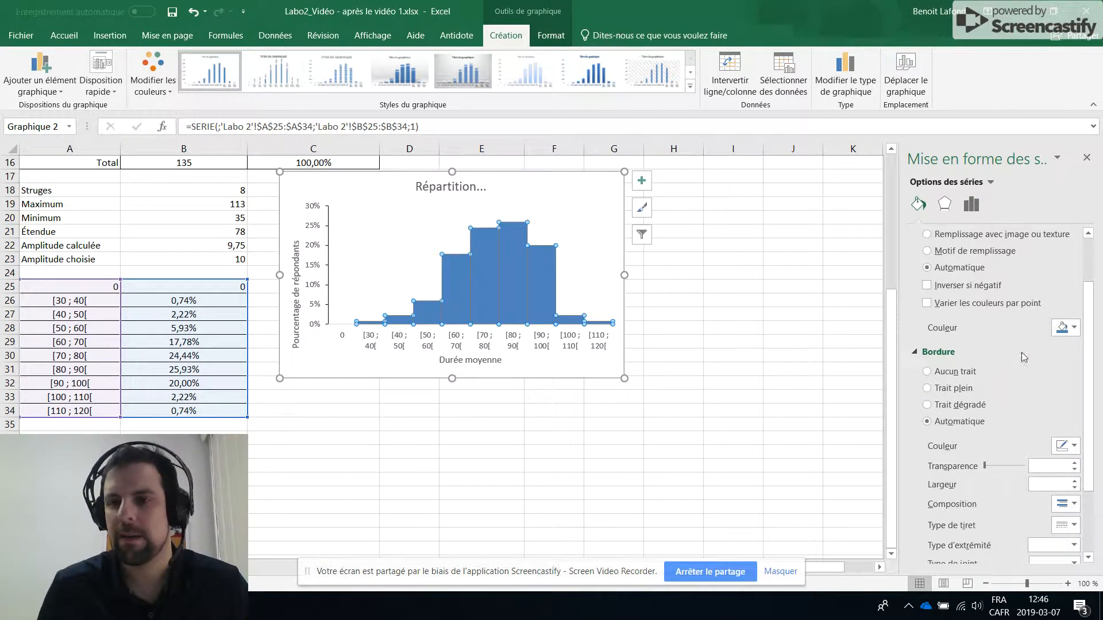
{"action": "scroll", "coordinate": [1034, 332], "scroll_direction": "up", "scroll_amount": 2}
{"action": "scroll", "coordinate": [1019, 333], "scroll_direction": "down", "scroll_amount": 2}
{"action": "left_click", "coordinate": [928, 390]}
{"action": "left_click", "coordinate": [1059, 446]}
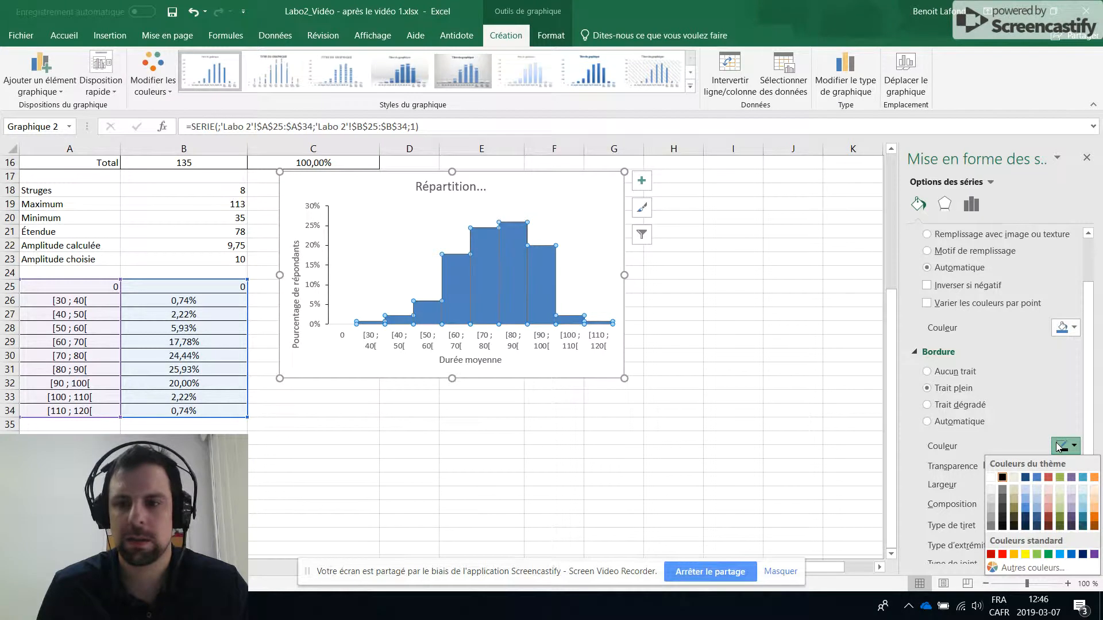
{"action": "left_click", "coordinate": [1003, 477]}
{"action": "left_click", "coordinate": [591, 270]}
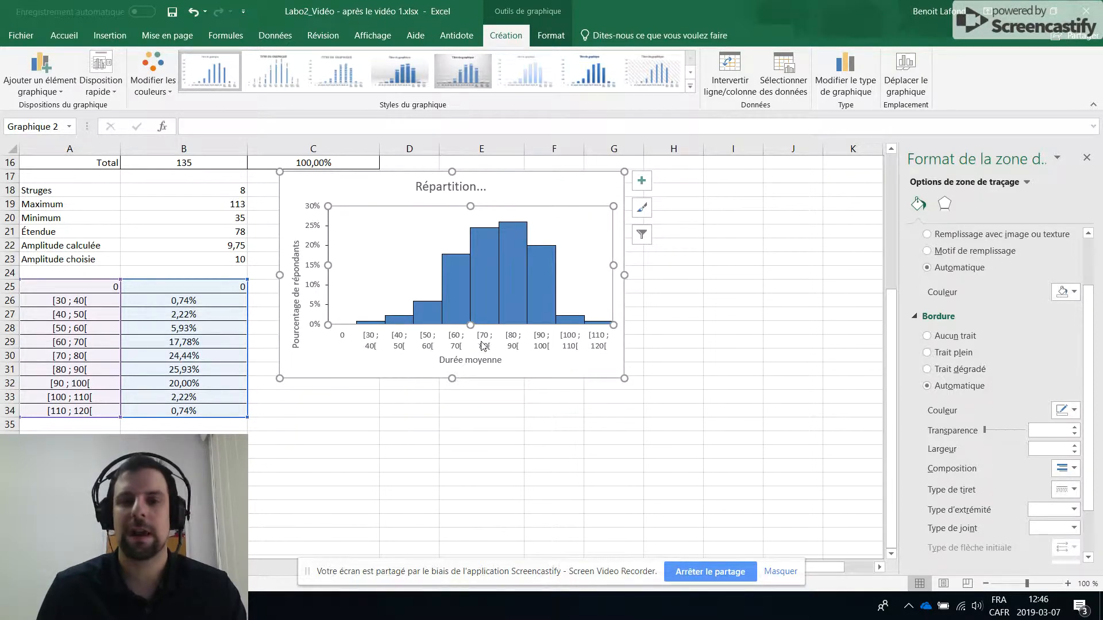
- Delete the horizontal axis labels and shorten the plot area from below to leave space above the "Durée moyenne" title
{"action": "left_click", "coordinate": [485, 346]}
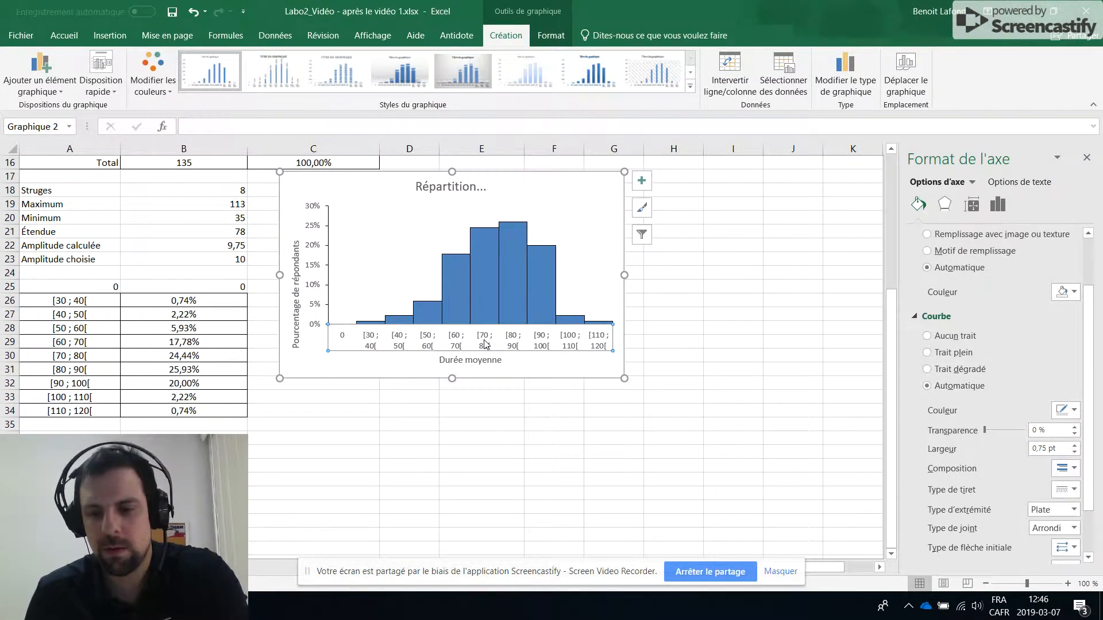
{"action": "key", "text": "Delete"}
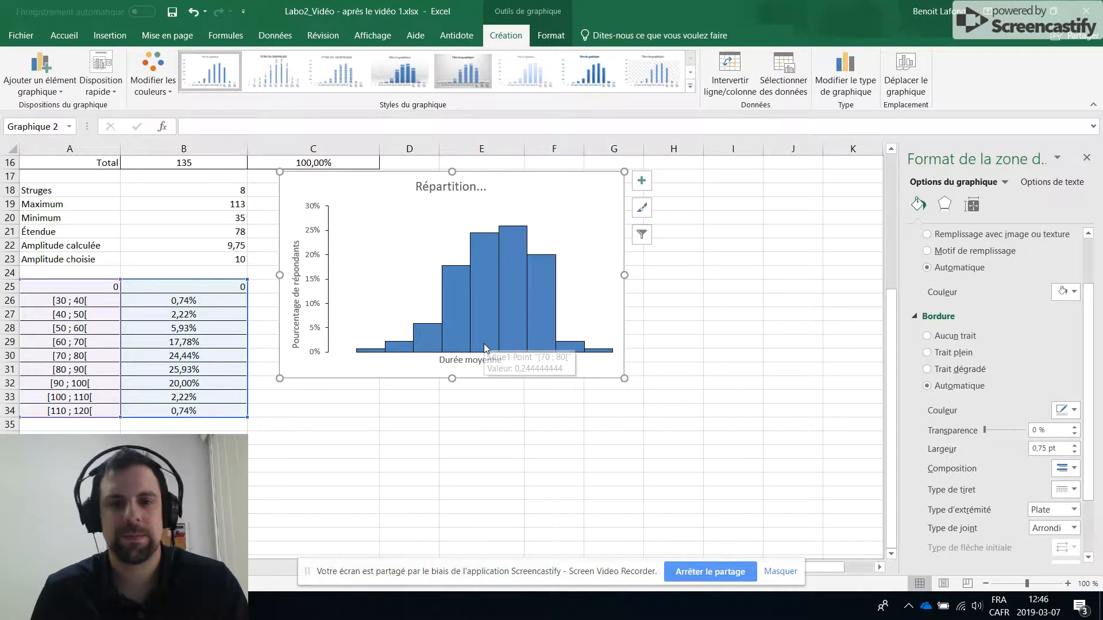
{"action": "left_click", "coordinate": [418, 258]}
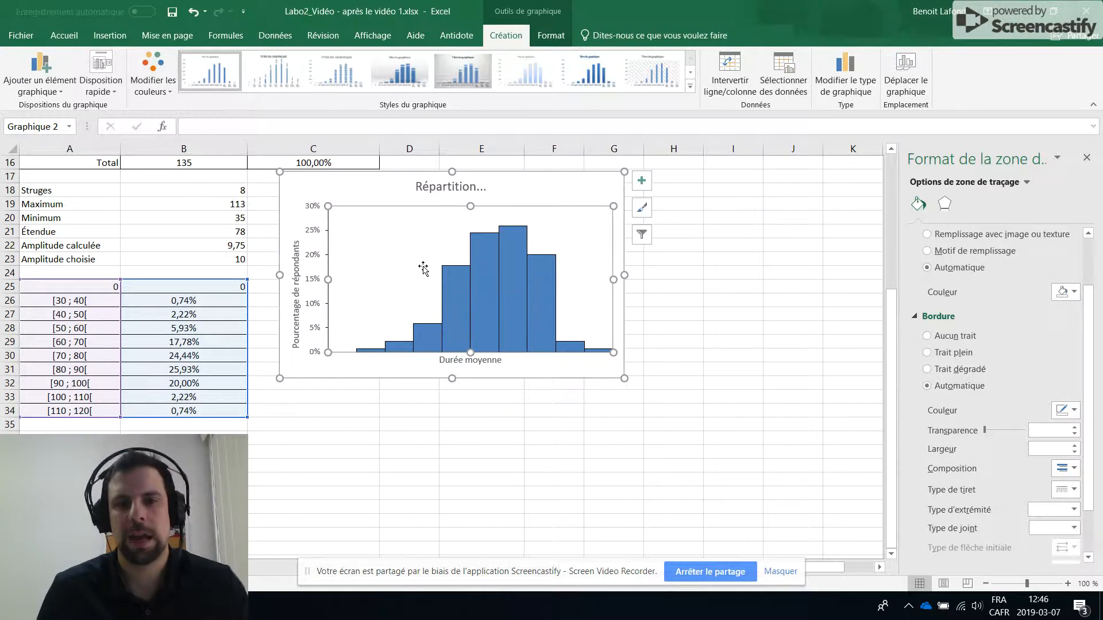
{"action": "mouse_move", "coordinate": [473, 352]}
{"action": "left_mouse_down"}
{"action": "mouse_move", "coordinate": [472, 333]}
{"action": "mouse_move", "coordinate": [469, 371]}
{"action": "left_mouse_up"}
{"action": "left_click", "coordinate": [468, 344]}
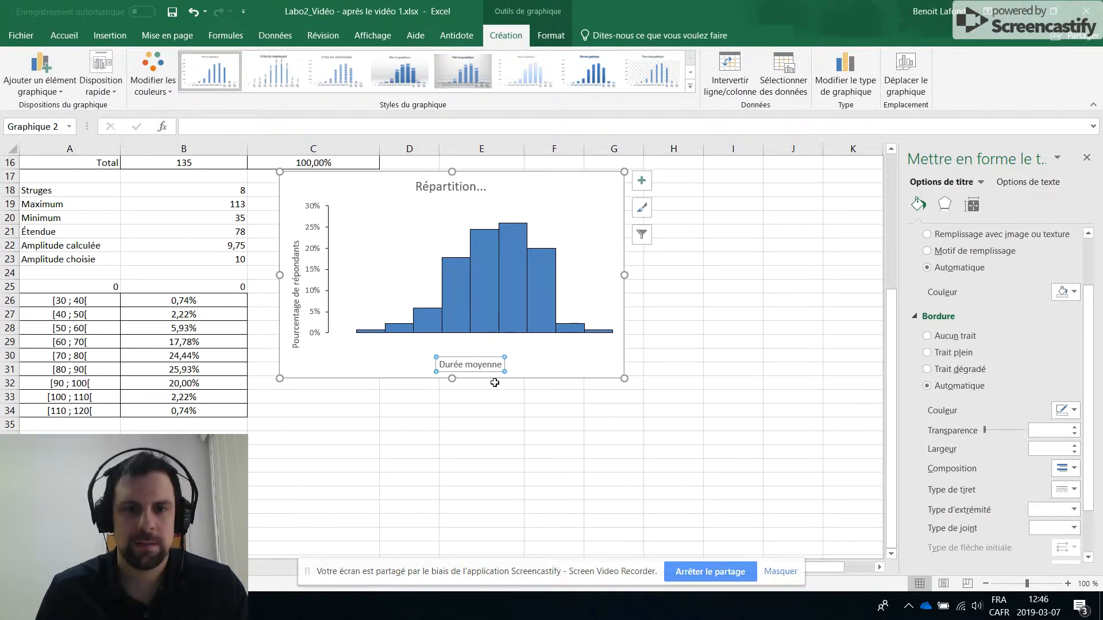
{"action": "left_click", "coordinate": [351, 343]}
- Insert a text box under the columns and enter the class limits 30 to 120 in steps of 10, spaced to match the column edges
{"action": "mouse_move", "coordinate": [415, 315]}
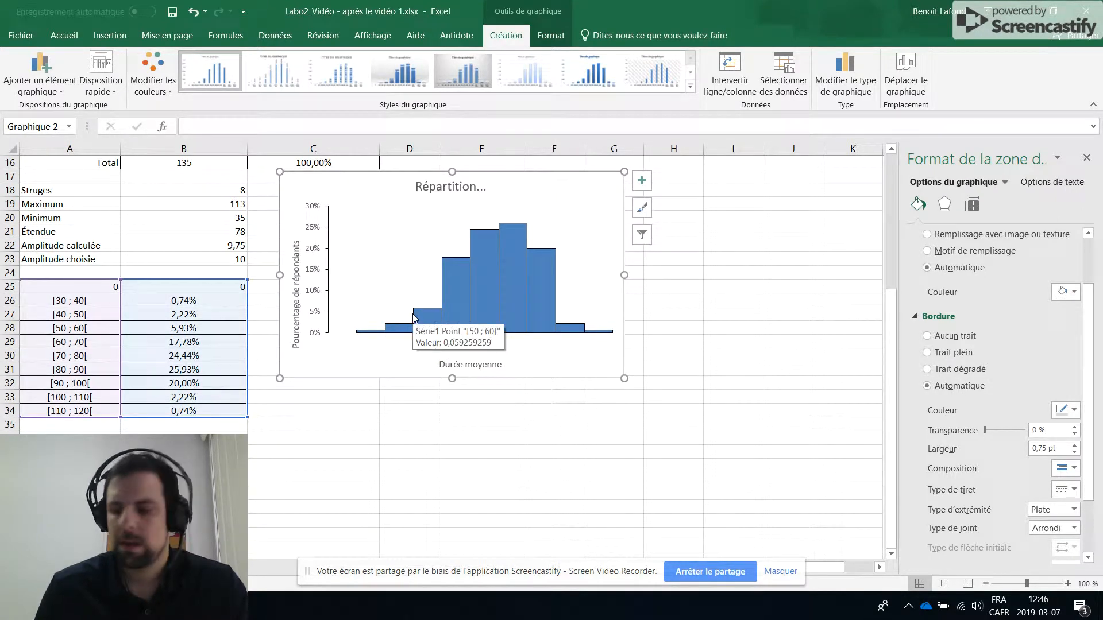
{"action": "left_click", "coordinate": [114, 36]}
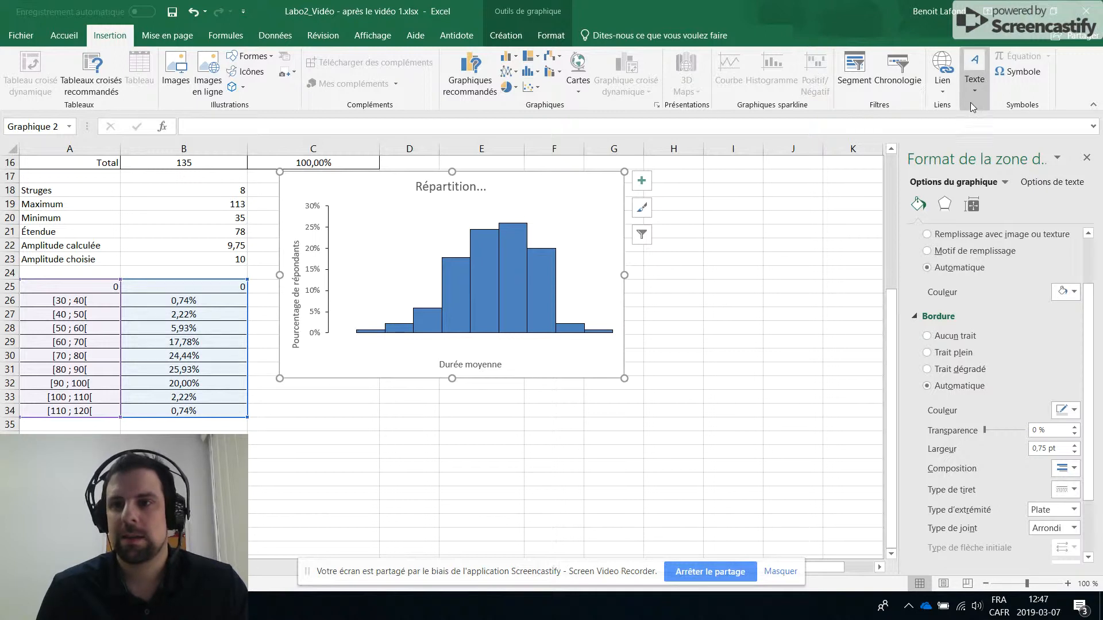
{"action": "left_click", "coordinate": [974, 84]}
{"action": "left_click", "coordinate": [947, 133]}
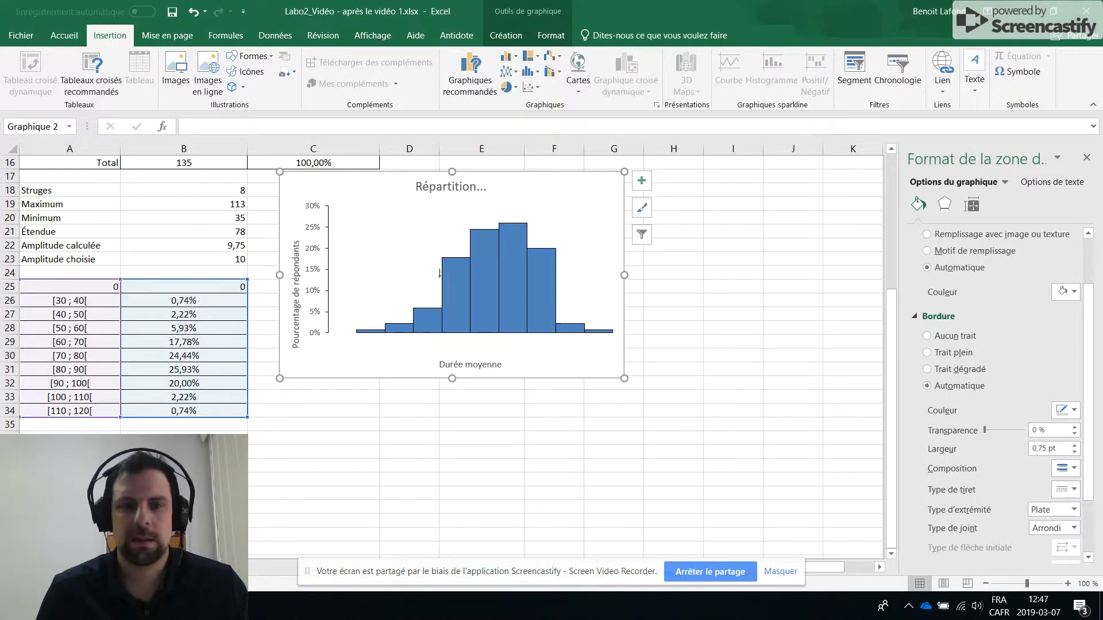
{"action": "left_click_drag", "start_coordinate": [321, 337], "coordinate": [628, 359]}
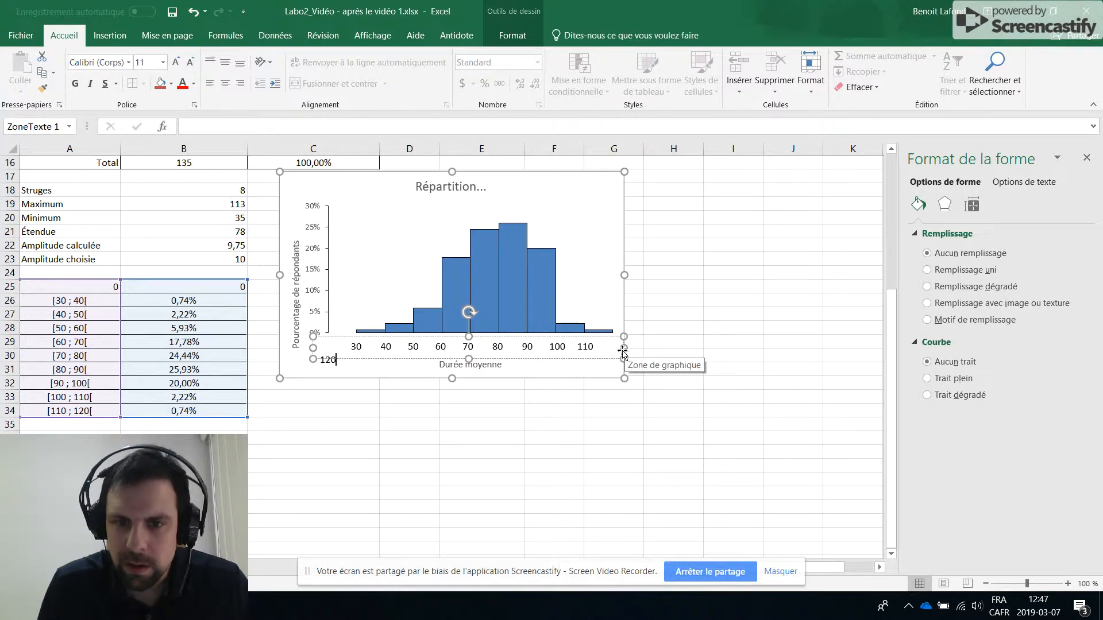
- Try to widen the class-limit text box beyond the chart's edge so that 120 fits on the same line
{"action": "left_click_drag", "start_coordinate": [622, 349], "coordinate": [632, 346]}
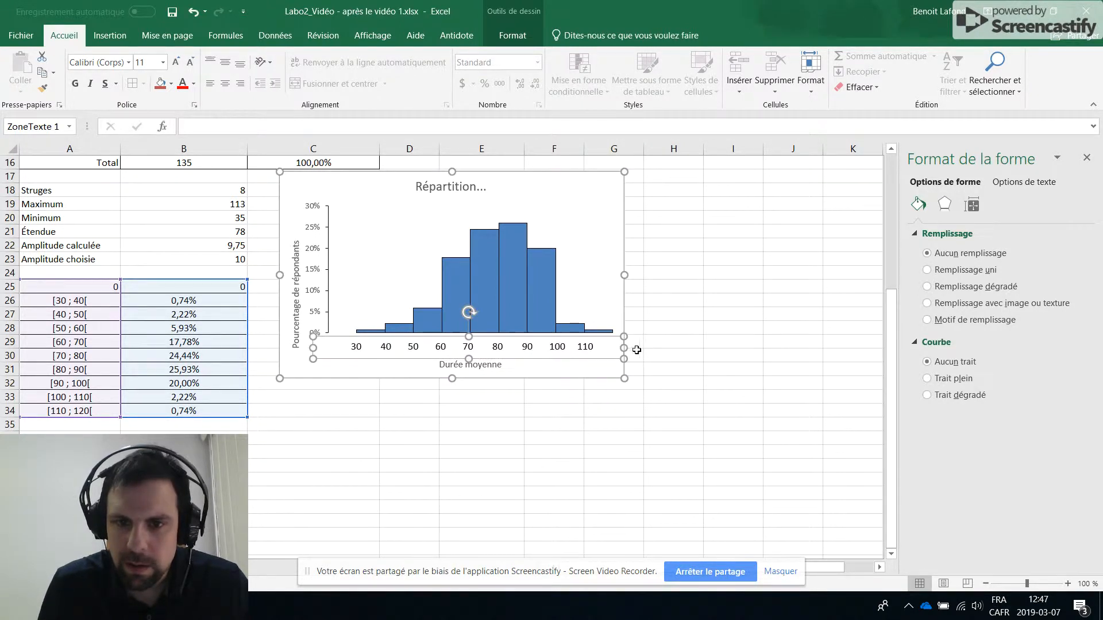
{"action": "left_click", "coordinate": [615, 253]}
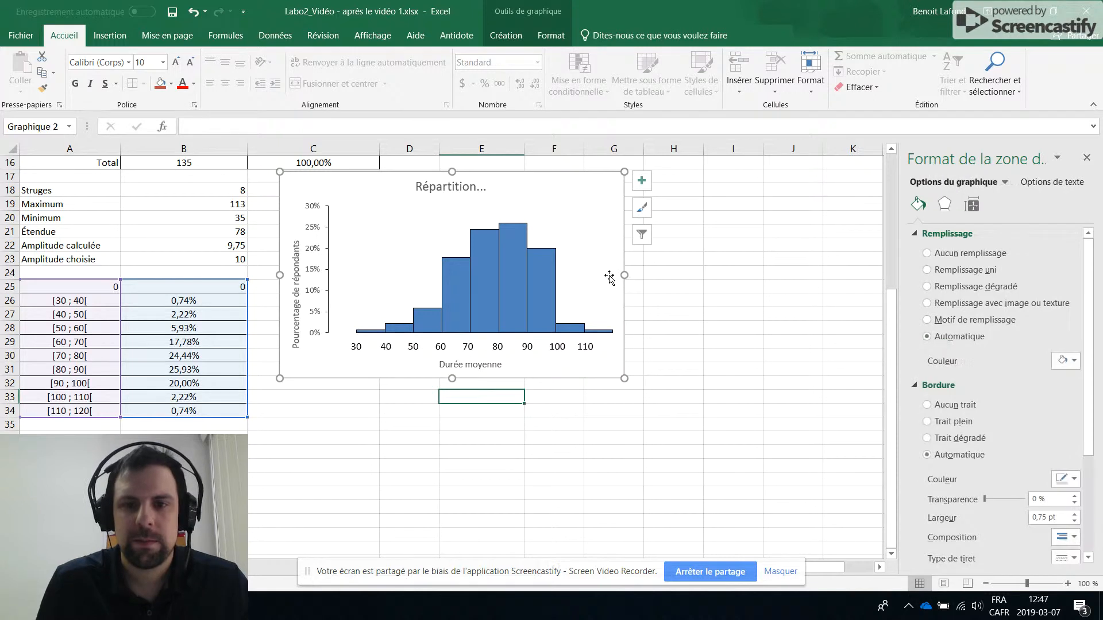
{"action": "left_click", "coordinate": [611, 310]}
{"action": "left_click", "coordinate": [587, 346]}
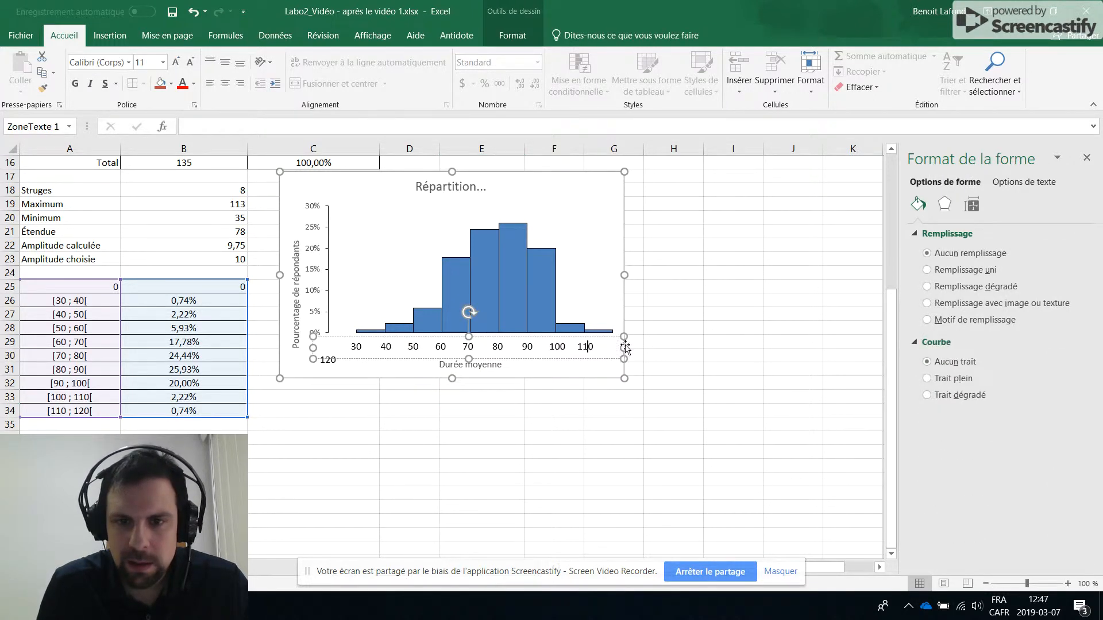
{"action": "left_click_drag", "start_coordinate": [624, 348], "coordinate": [639, 347]}
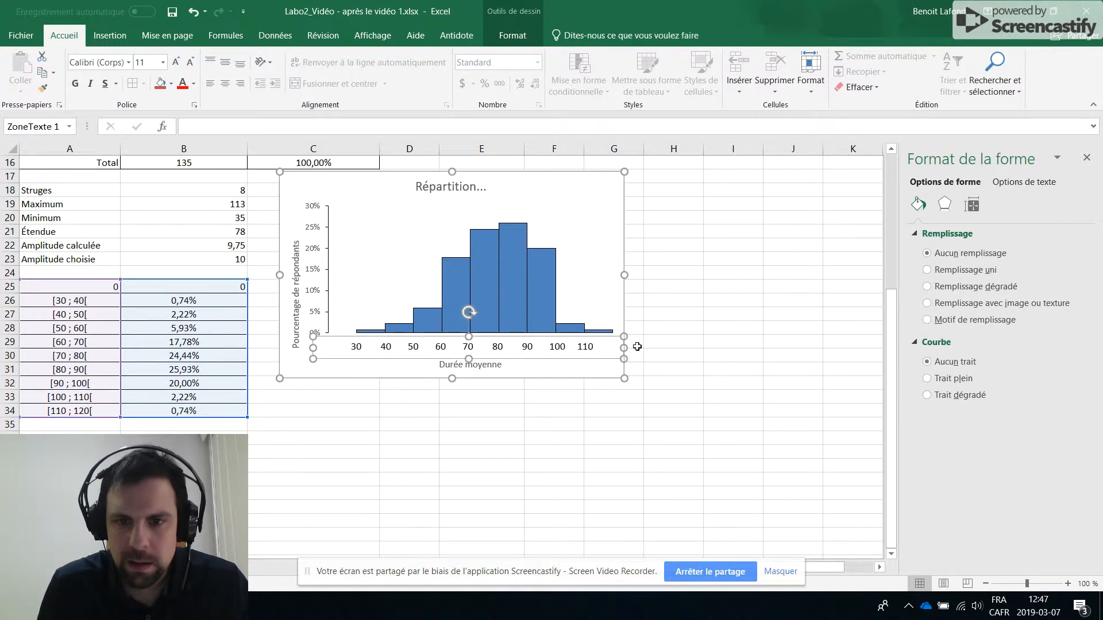
- Widen the chart so the class limits through 120 fit on one line, and narrow the plot area to align the columns with them
{"action": "left_click", "coordinate": [584, 288]}
{"action": "left_click_drag", "start_coordinate": [624, 275], "coordinate": [658, 275]}
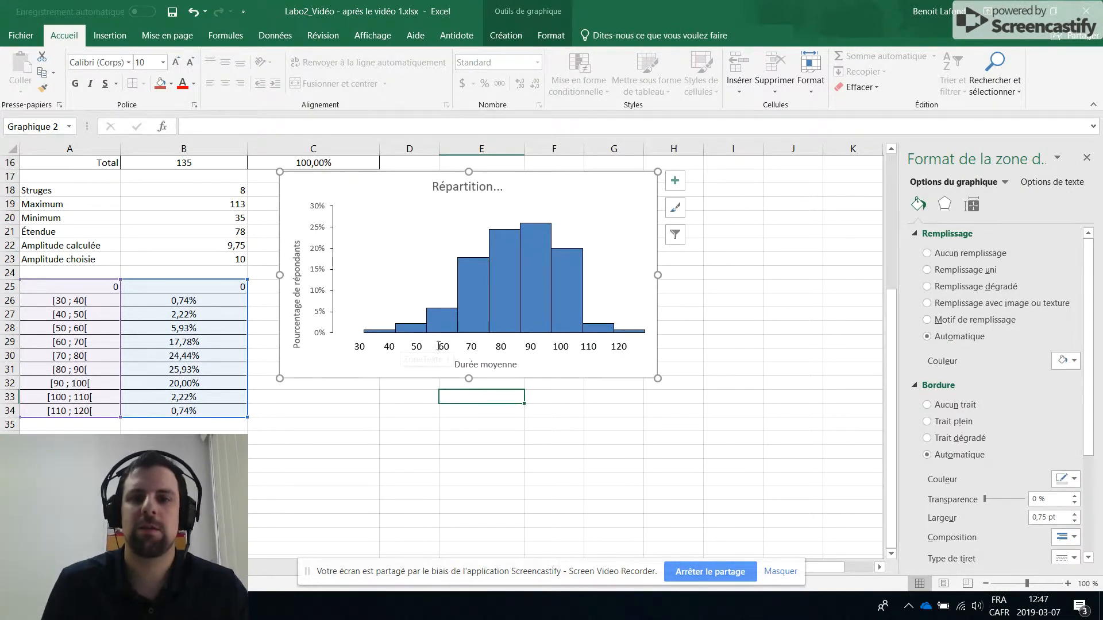
{"action": "left_click", "coordinate": [632, 291]}
{"action": "left_click_drag", "start_coordinate": [646, 271], "coordinate": [629, 271]}
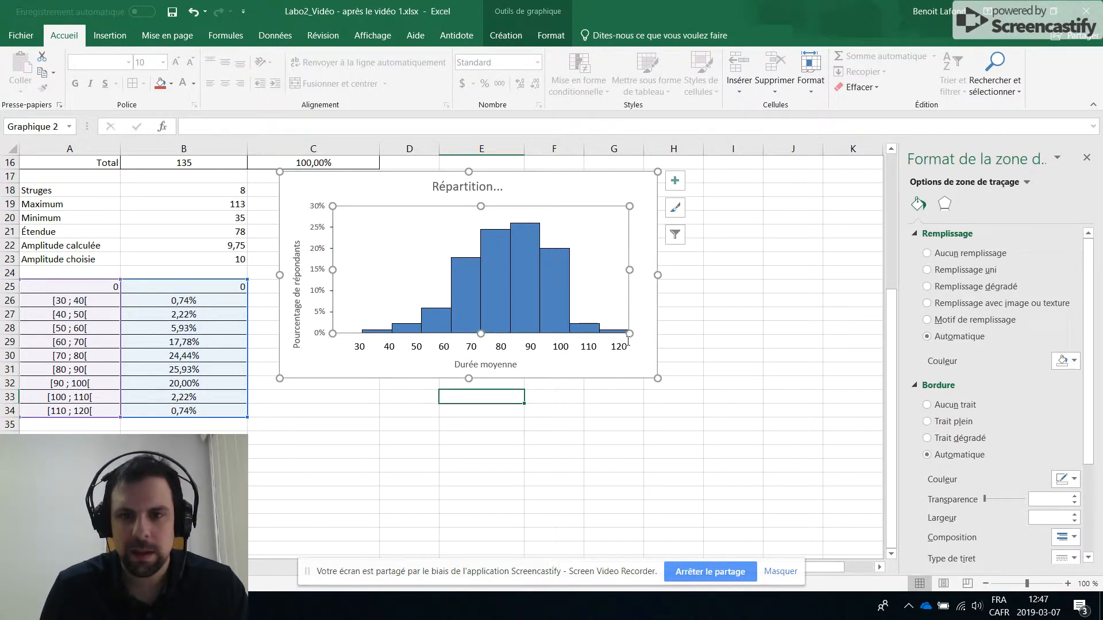
{"action": "left_click_drag", "start_coordinate": [629, 270], "coordinate": [612, 269]}
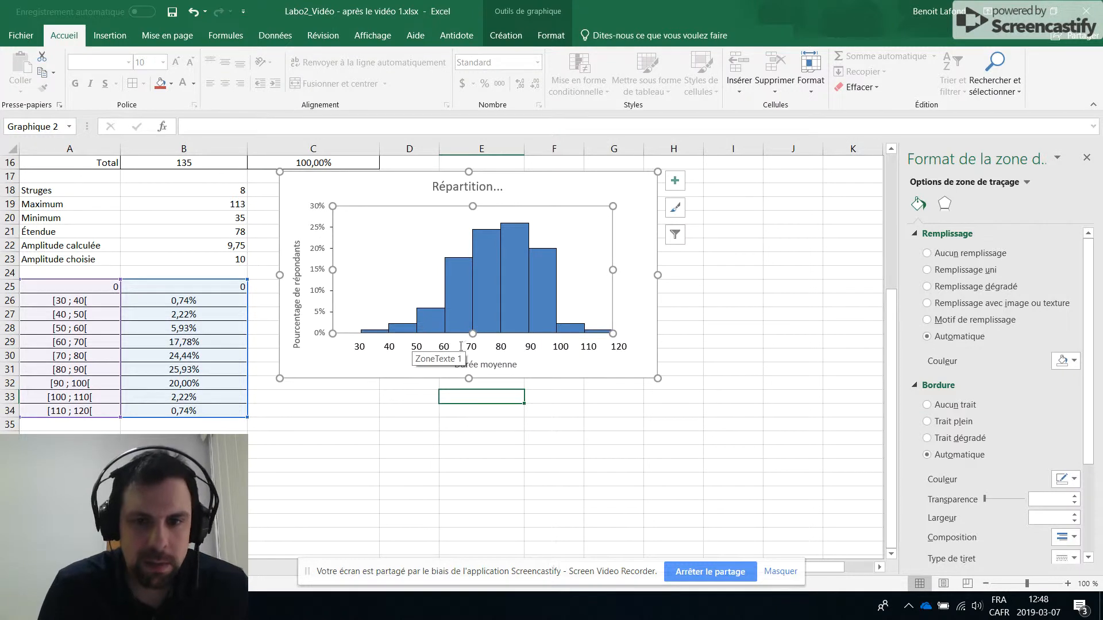
- Remove surplus spaces before 120 and 110 in the class-limit text box so both limits line up with the column edges
{"action": "left_click", "coordinate": [612, 346]}
{"action": "key", "text": "BackSpace"}
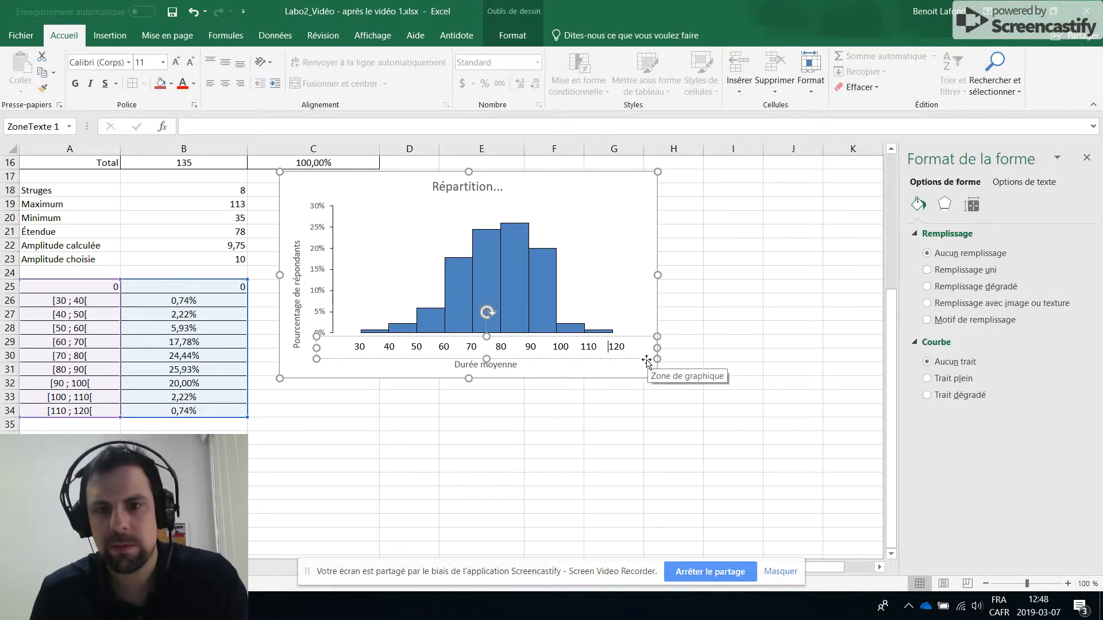
{"action": "left_click", "coordinate": [576, 347]}
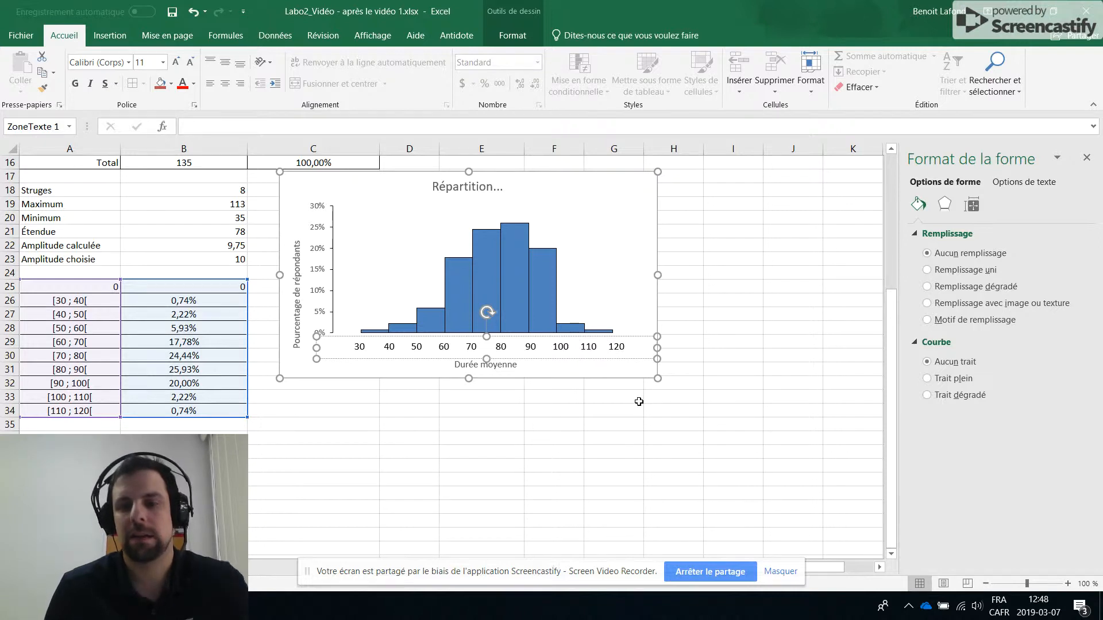
{"action": "key", "text": "BackSpace"}
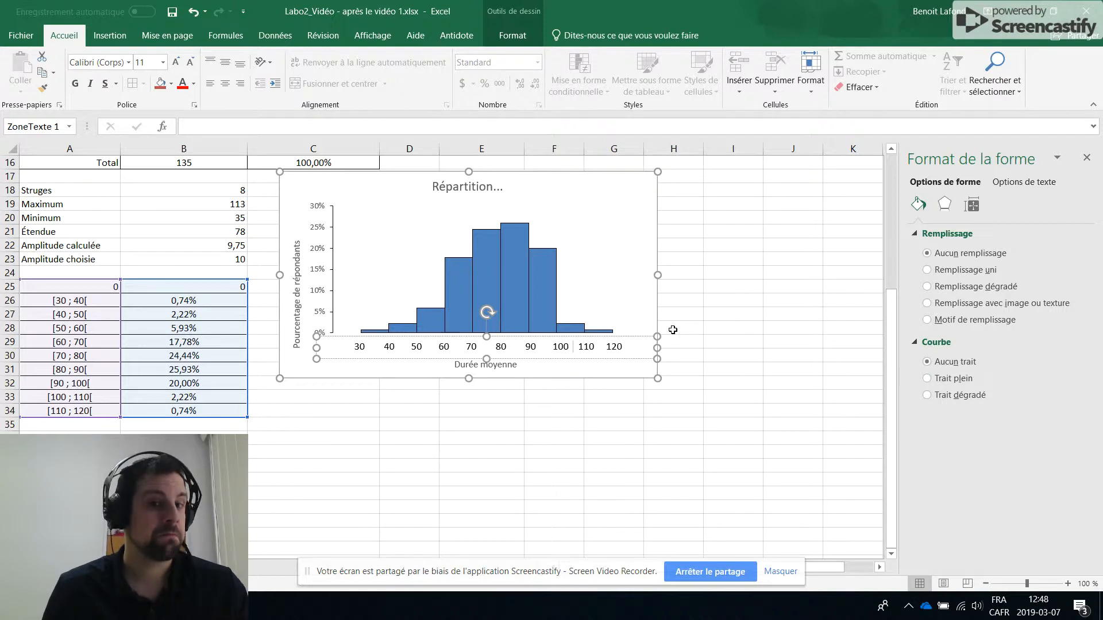
{"action": "left_click", "coordinate": [388, 437]}
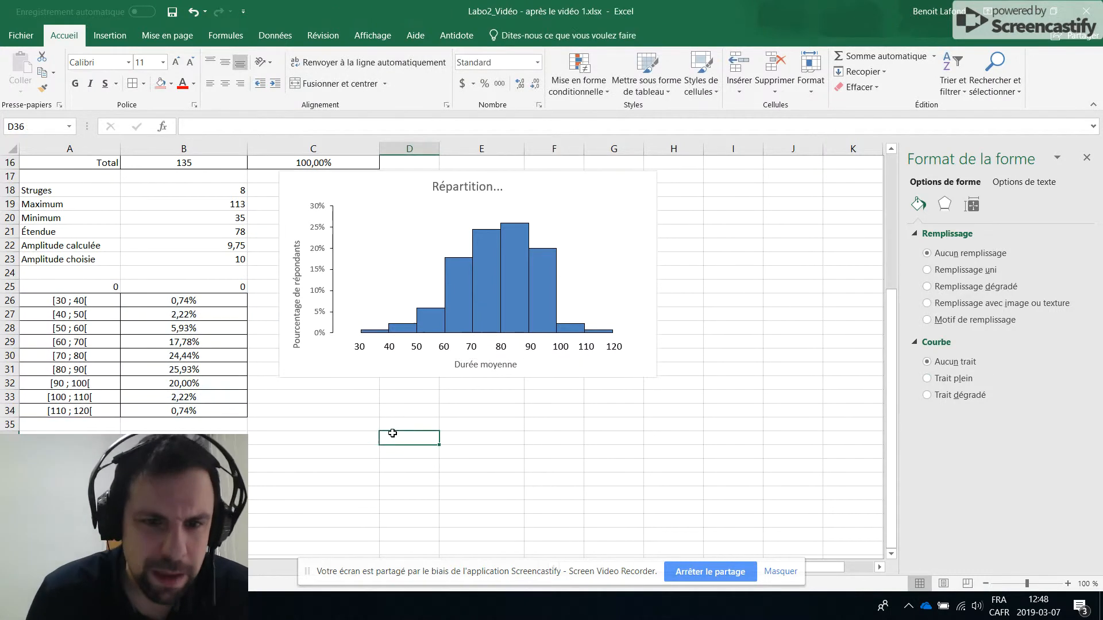
- Try to select the horizontal axis line at the base of the histogram's columns
{"action": "left_click", "coordinate": [524, 346]}
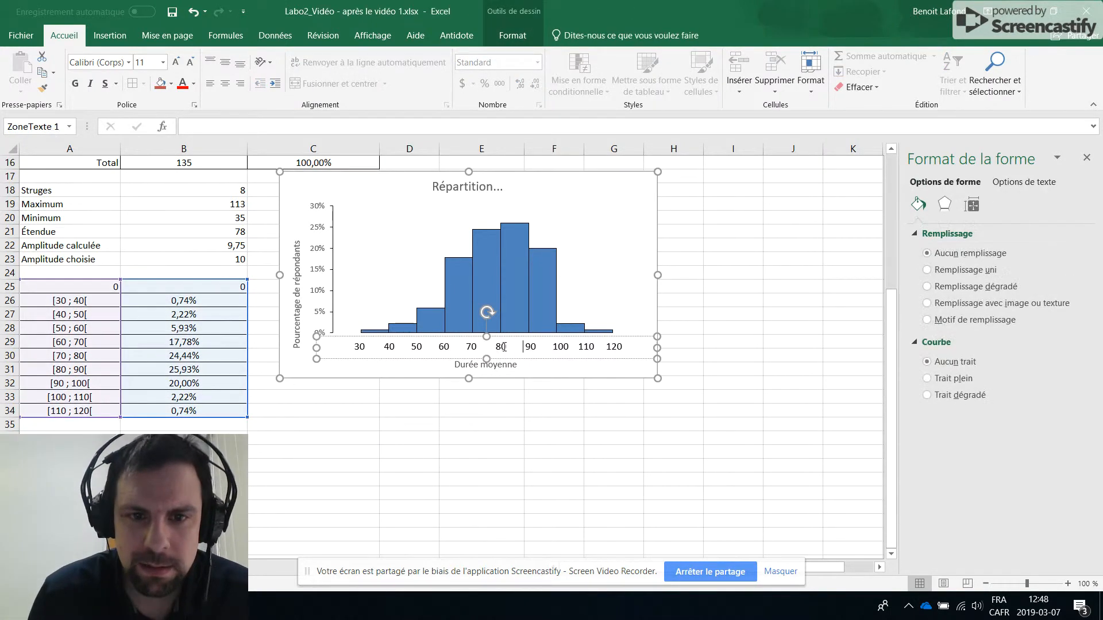
{"action": "left_click", "coordinate": [369, 334]}
{"action": "left_click", "coordinate": [345, 336]}
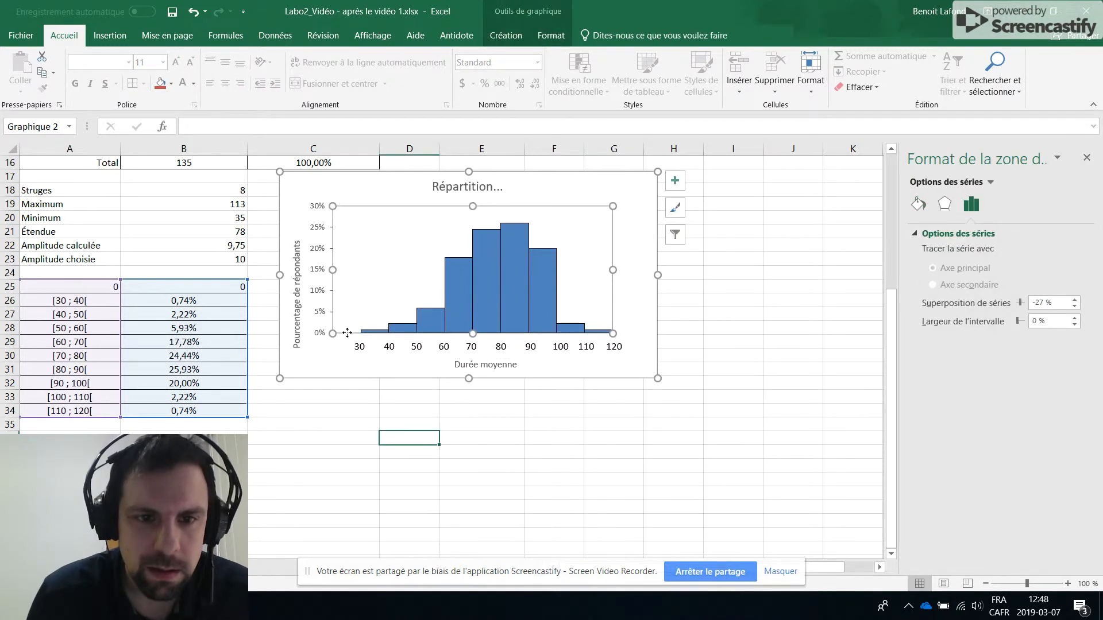
{"action": "left_click", "coordinate": [342, 471]}
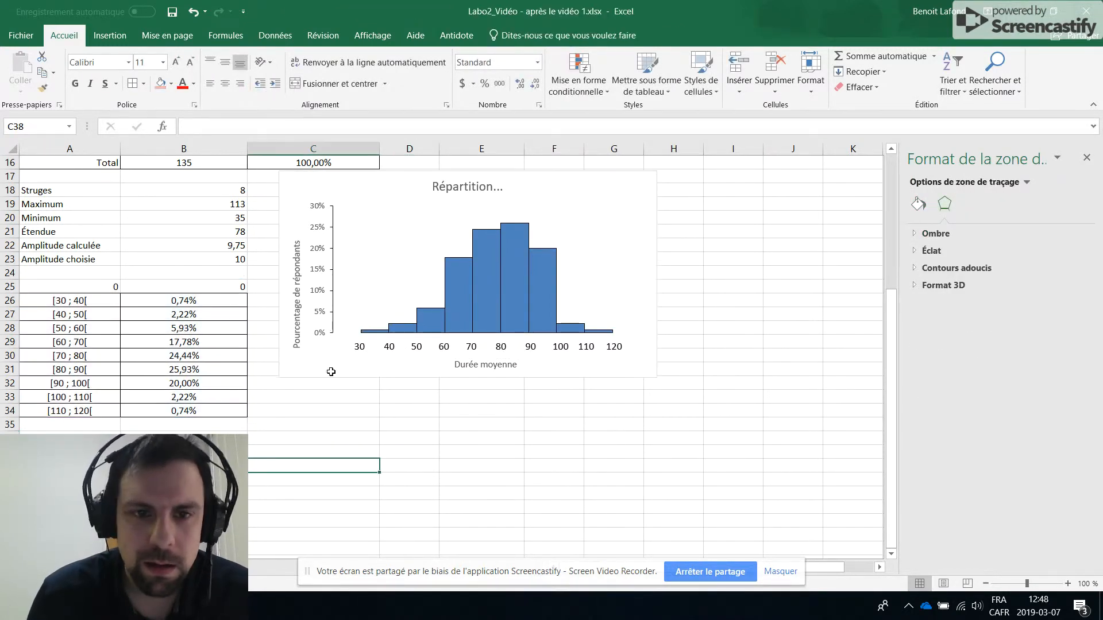
{"action": "left_click", "coordinate": [343, 333]}
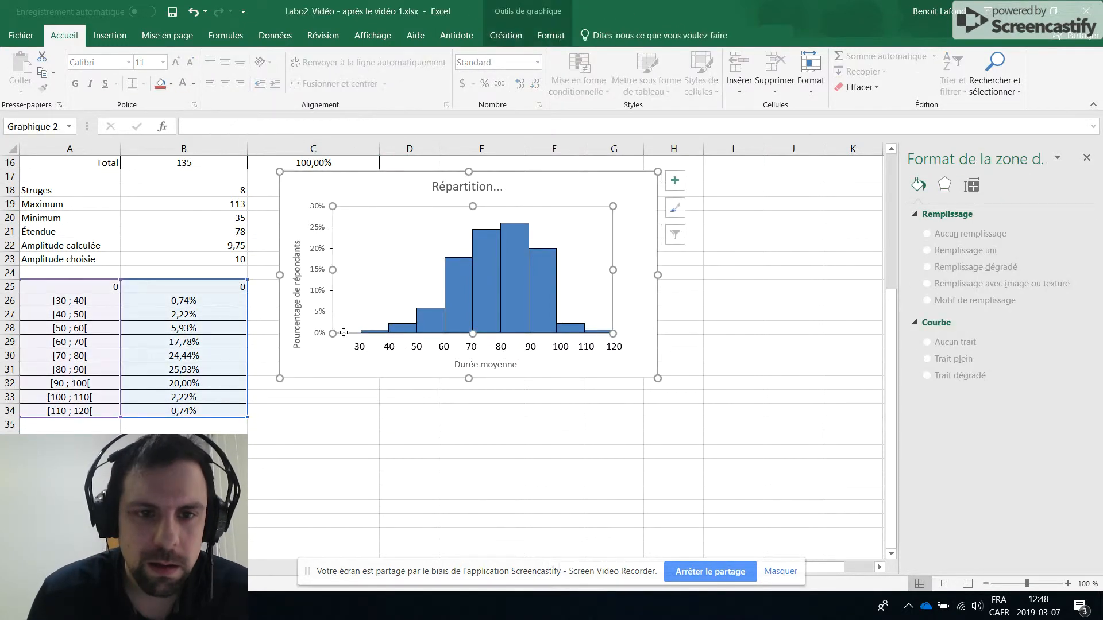
{"action": "left_click", "coordinate": [638, 330]}
{"action": "left_click", "coordinate": [610, 336]}
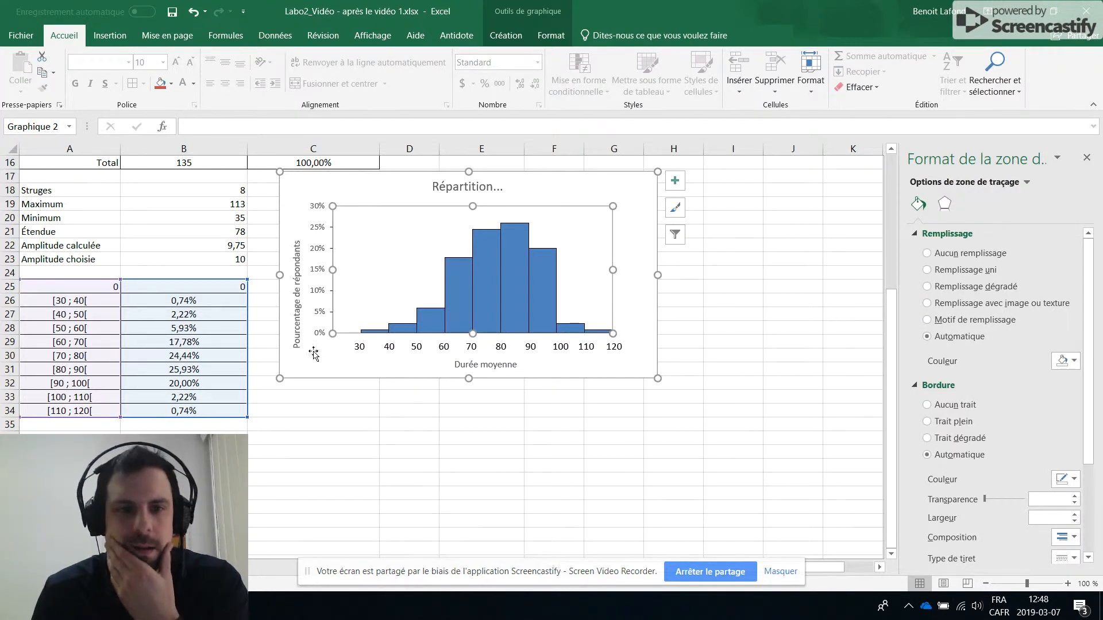
- Examine the chart elements available for formatting, looking for the horizontal axis itself rather than its title
{"action": "right_click", "coordinate": [330, 354]}
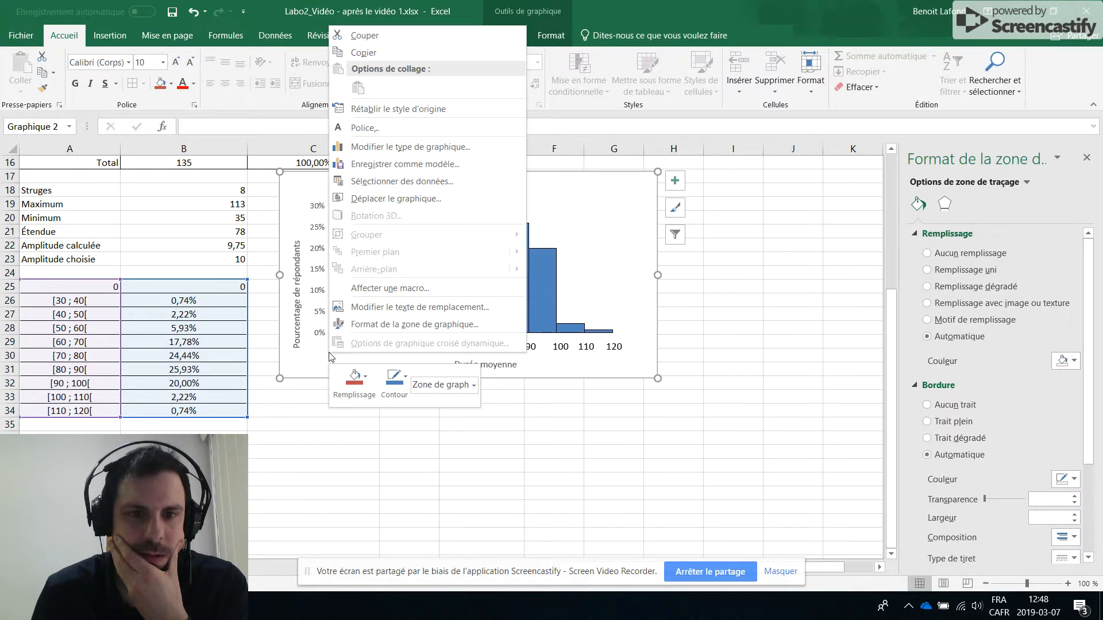
{"action": "left_click", "coordinate": [371, 330]}
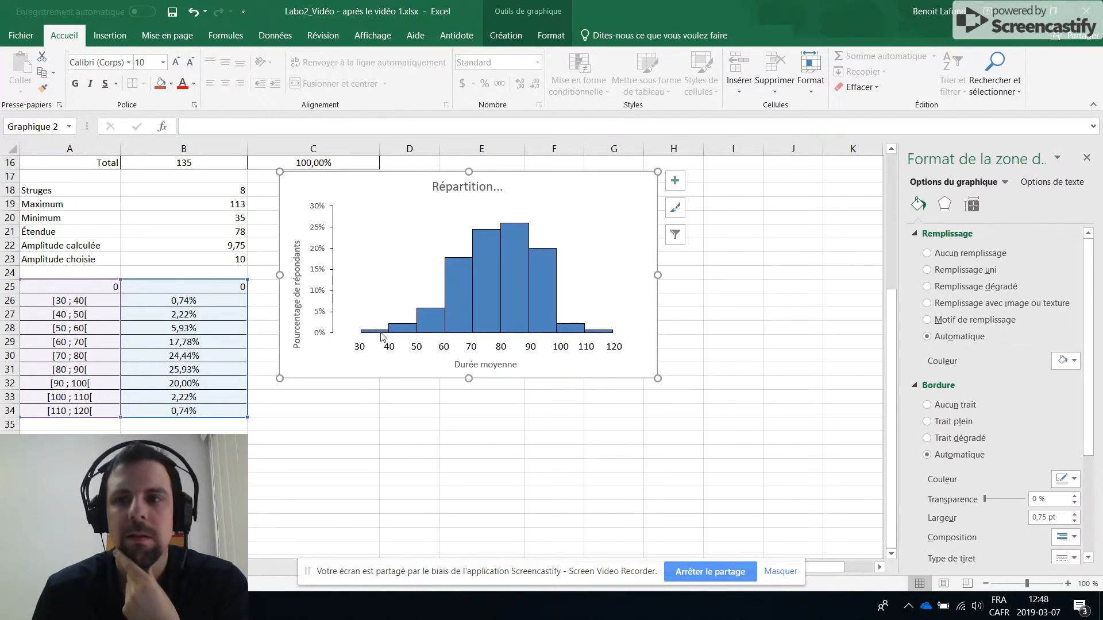
{"action": "left_click", "coordinate": [1005, 182]}
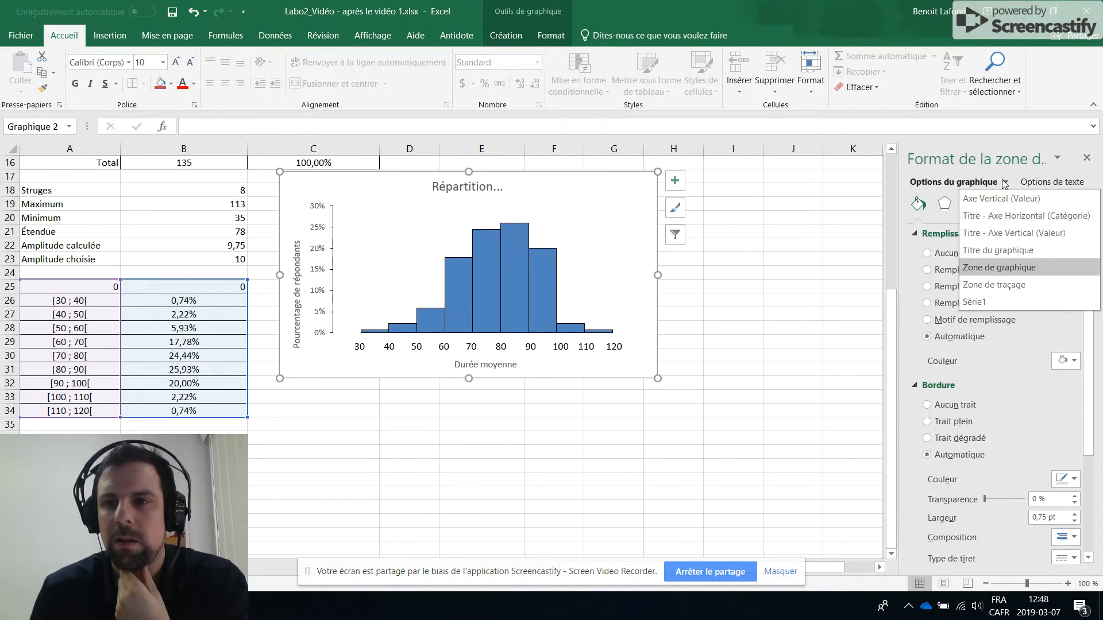
{"action": "left_click", "coordinate": [397, 422]}
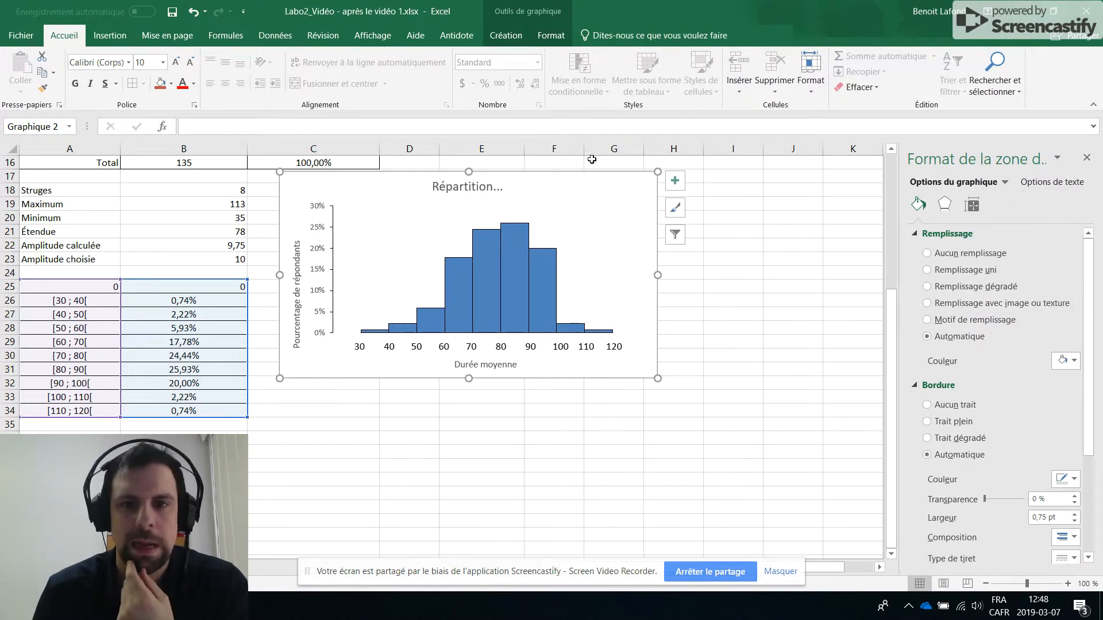
{"action": "right_click", "coordinate": [317, 361]}
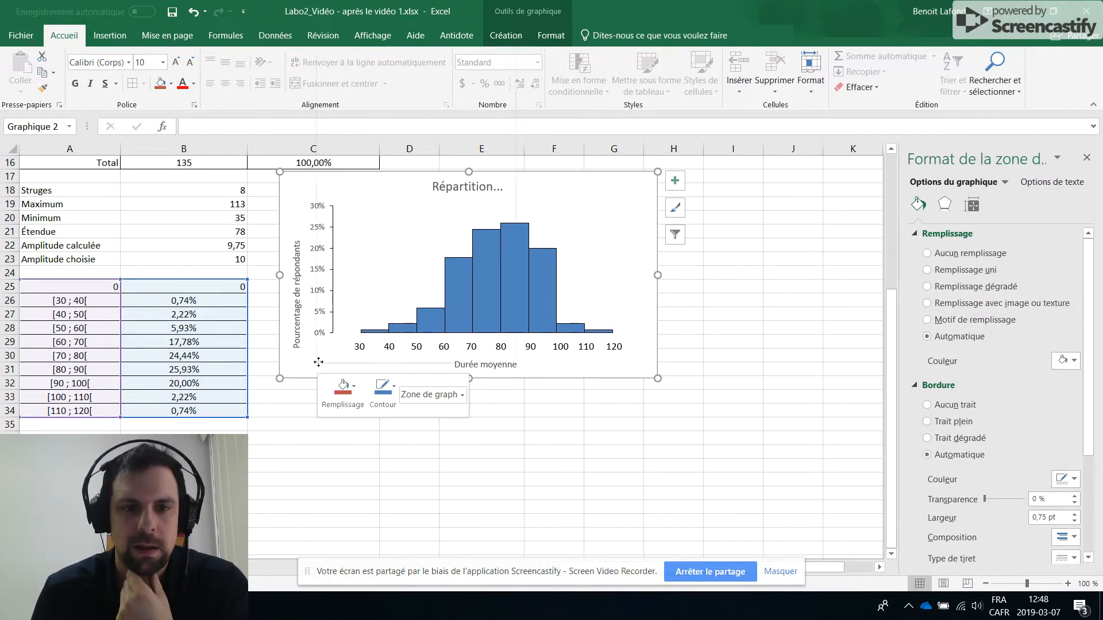
{"action": "left_click", "coordinate": [370, 334]}
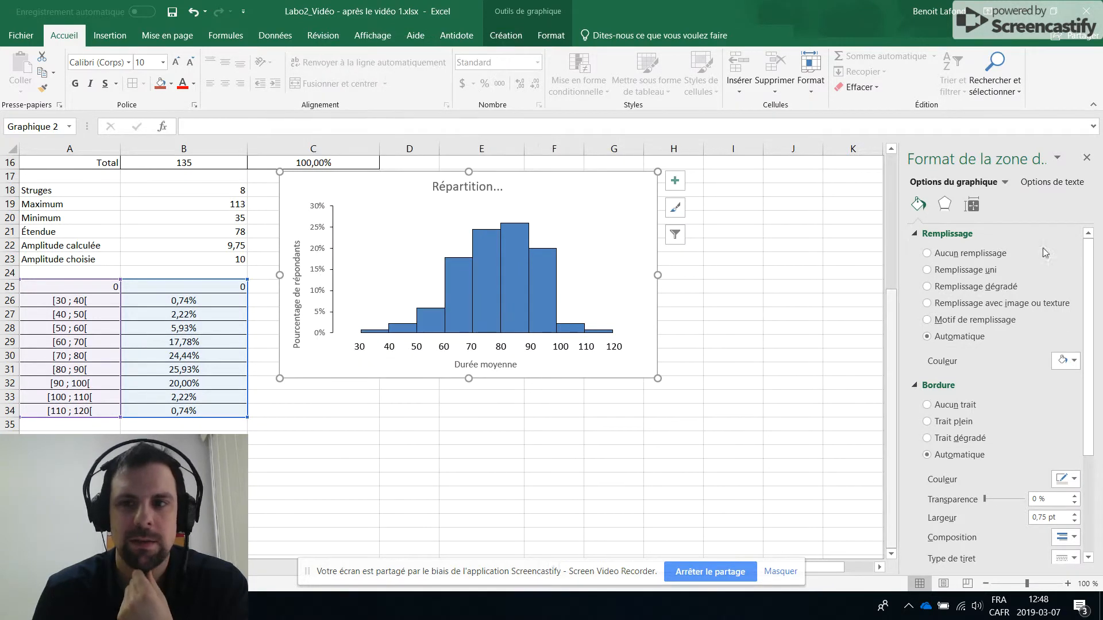
{"action": "left_click", "coordinate": [1005, 182]}
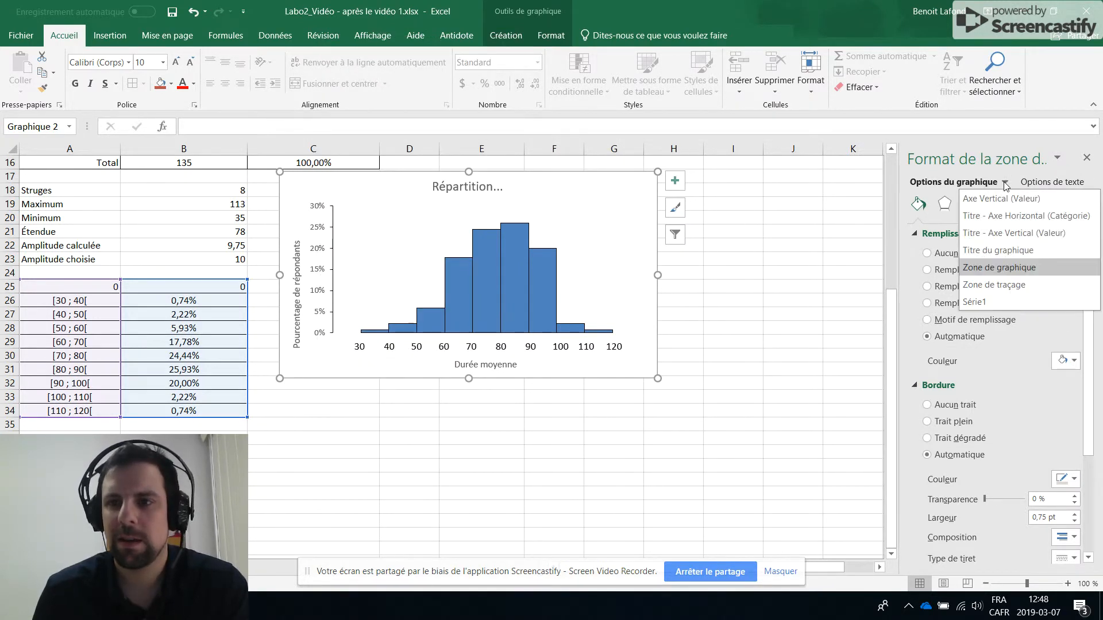
{"action": "left_click", "coordinate": [1019, 222]}
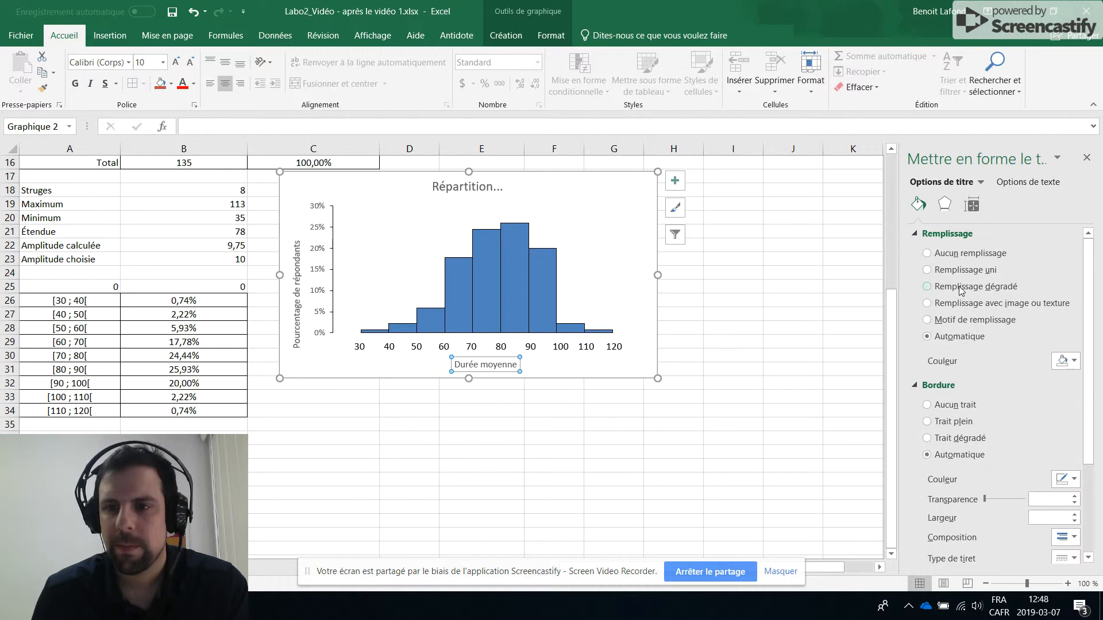
{"action": "left_click", "coordinate": [981, 182]}
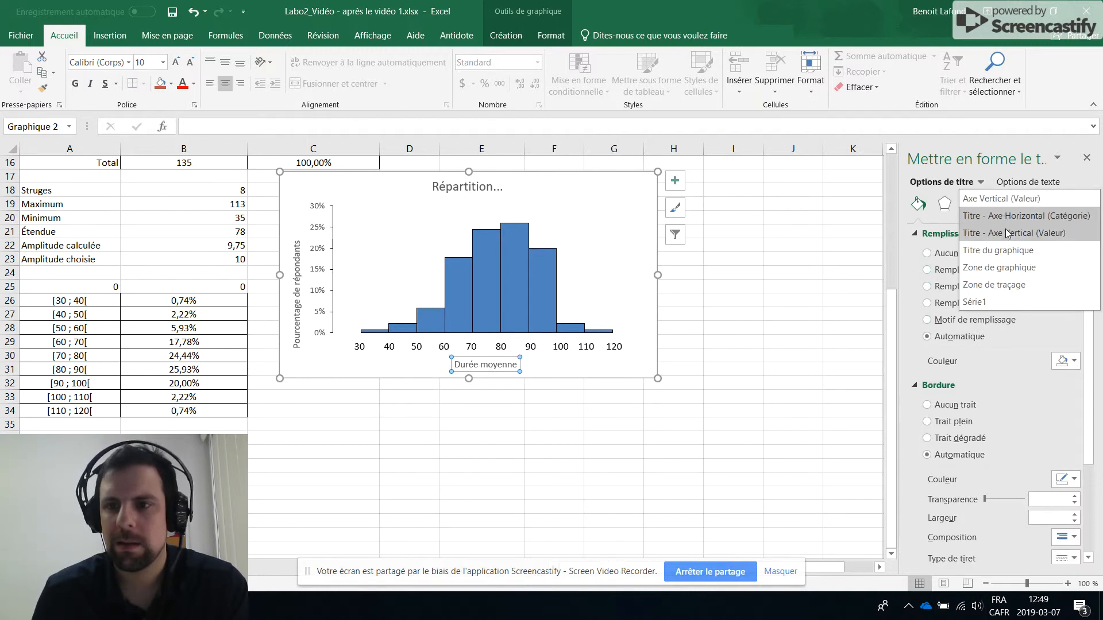
{"action": "left_click", "coordinate": [1009, 300]}
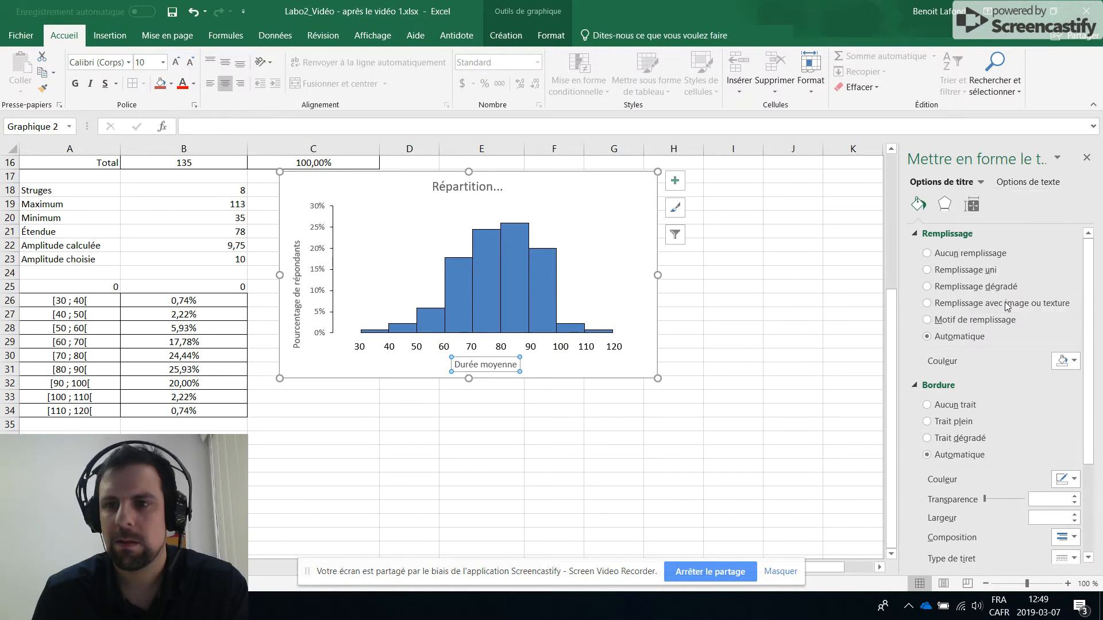
{"action": "left_click", "coordinate": [607, 440]}
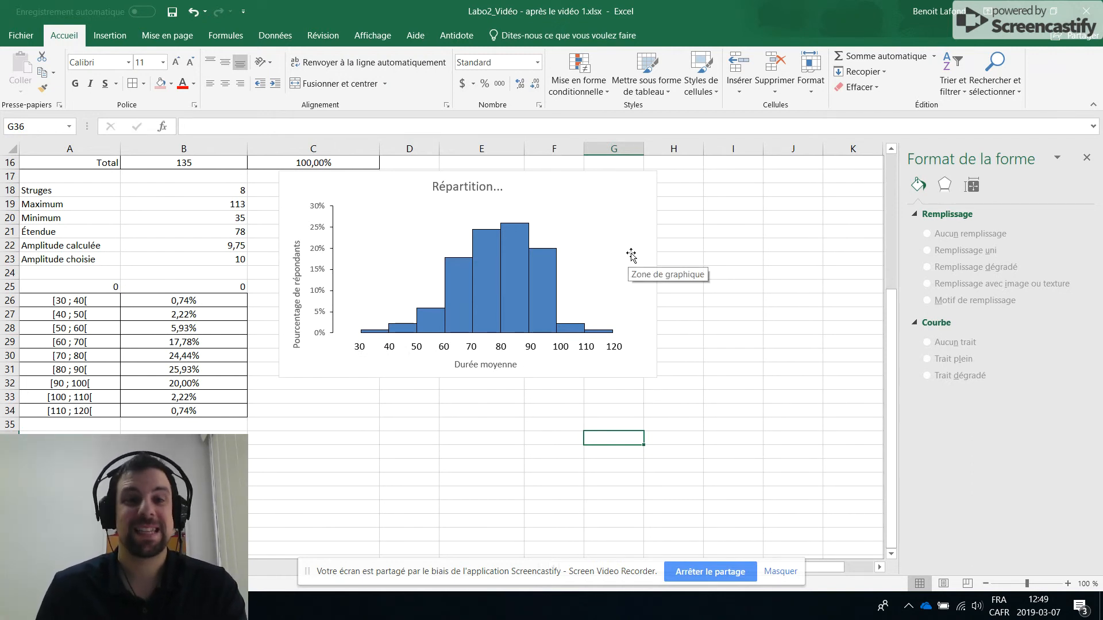
{"action": "left_click", "coordinate": [178, 606]}
{"action": "left_click", "coordinate": [115, 543]}
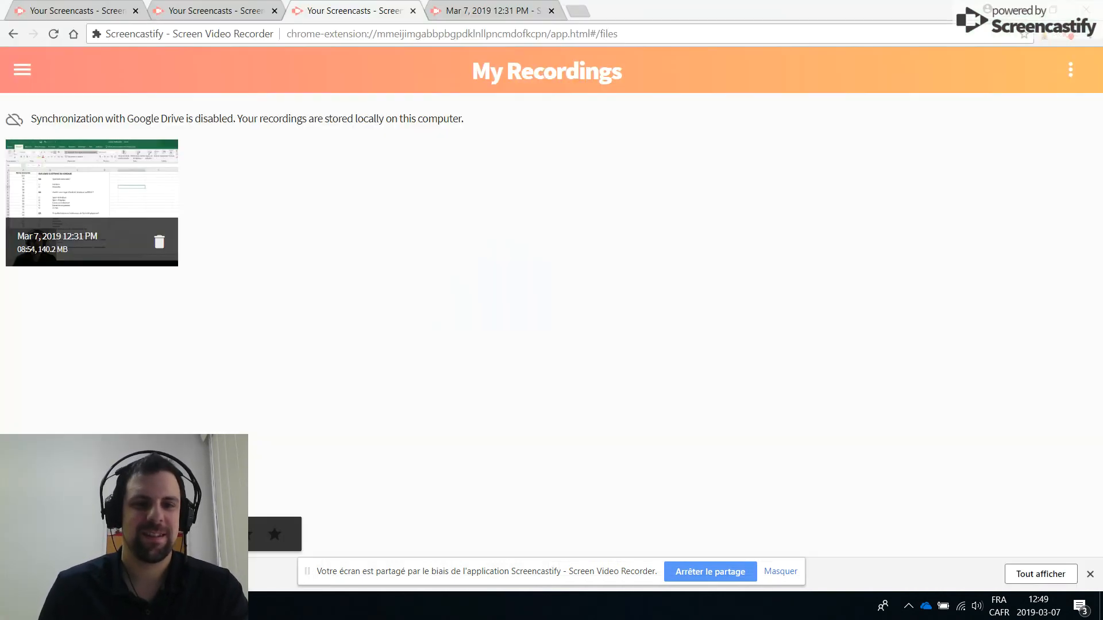
{"action": "left_click", "coordinate": [1067, 37]}
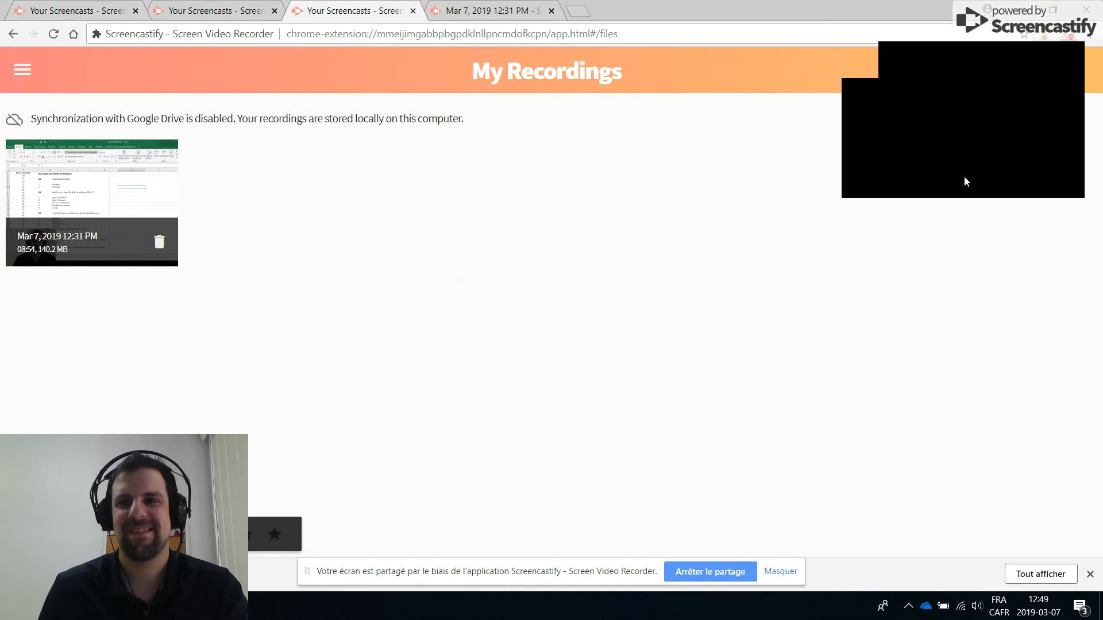